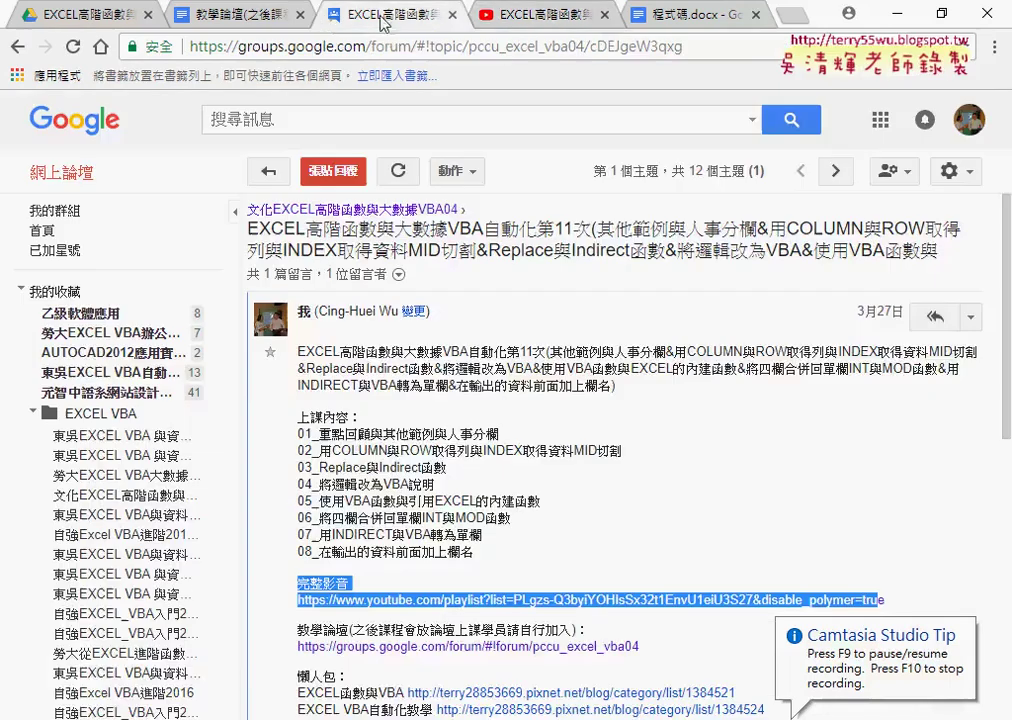
- Go from the forum topic list past the 第10次 lesson to the 第11次 lesson post
left_click(17, 46)
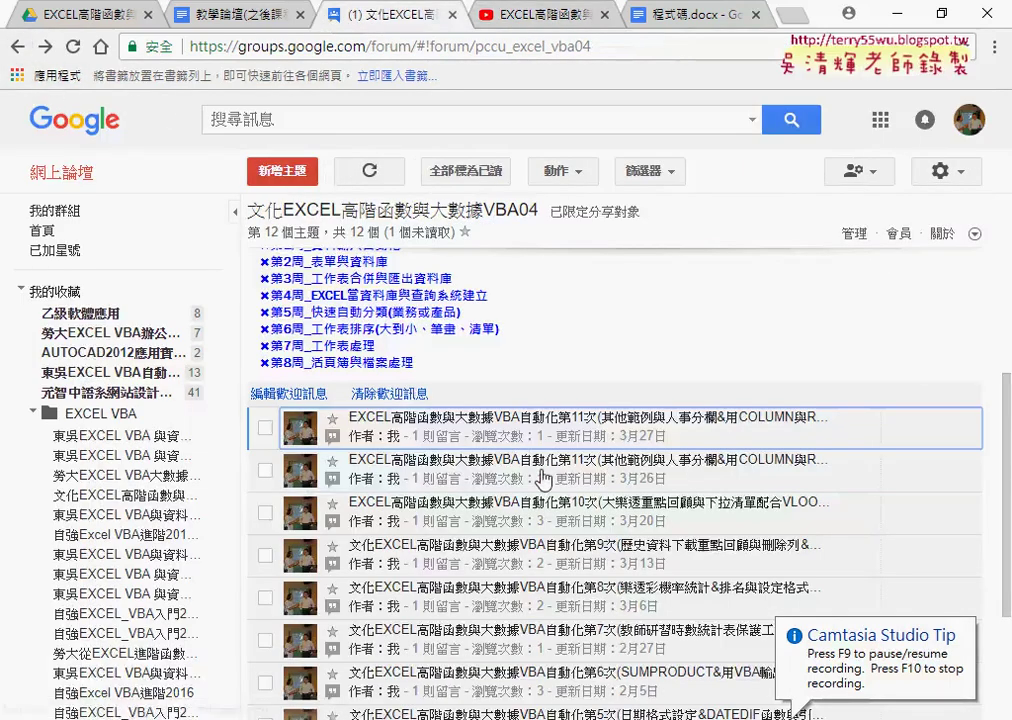
left_click(495, 510)
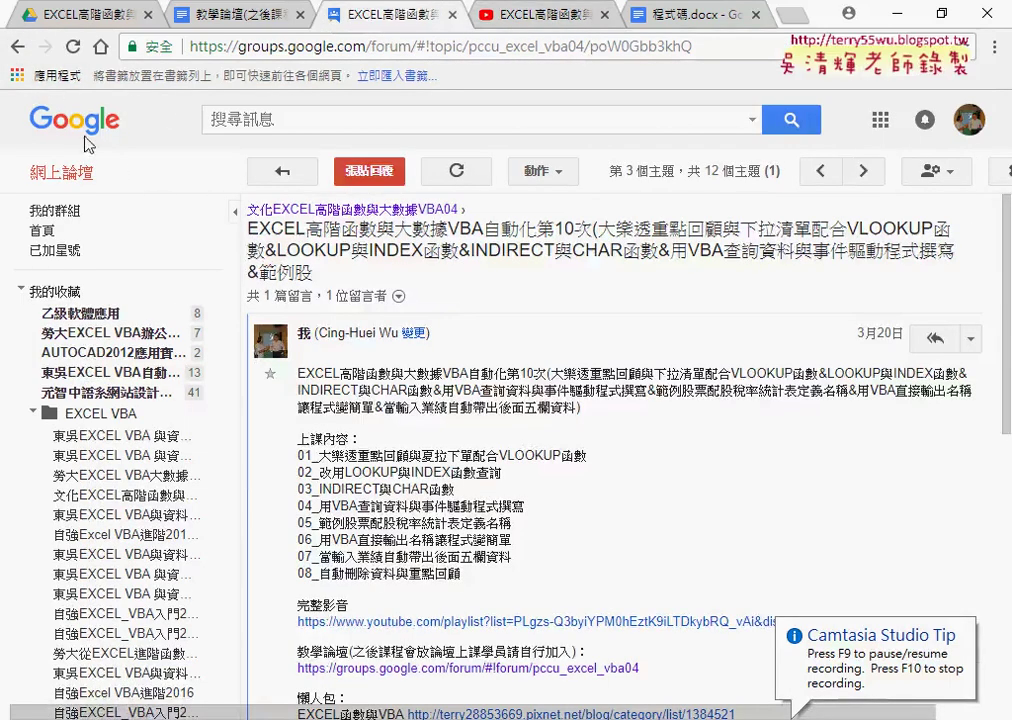
key("alt+Left")
left_click(503, 440)
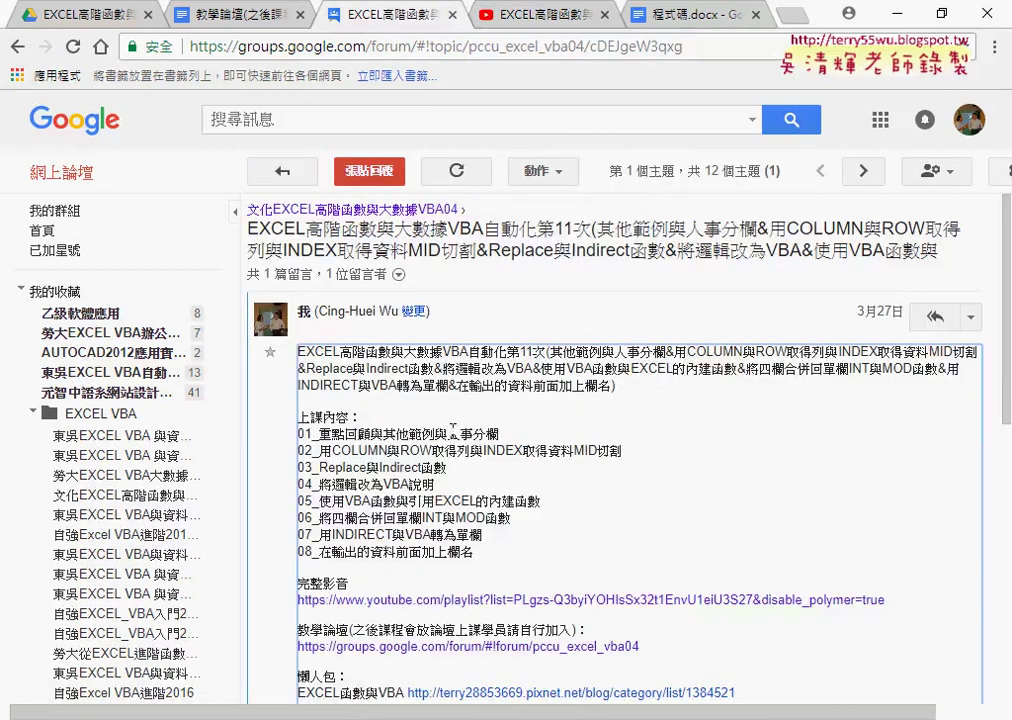
- Highlight 人事分欄, COLUMN, INDEX, Replace, Indirect函數 and VBA函數 in outline items 01–05
left_click_drag(449, 435, 501, 437)
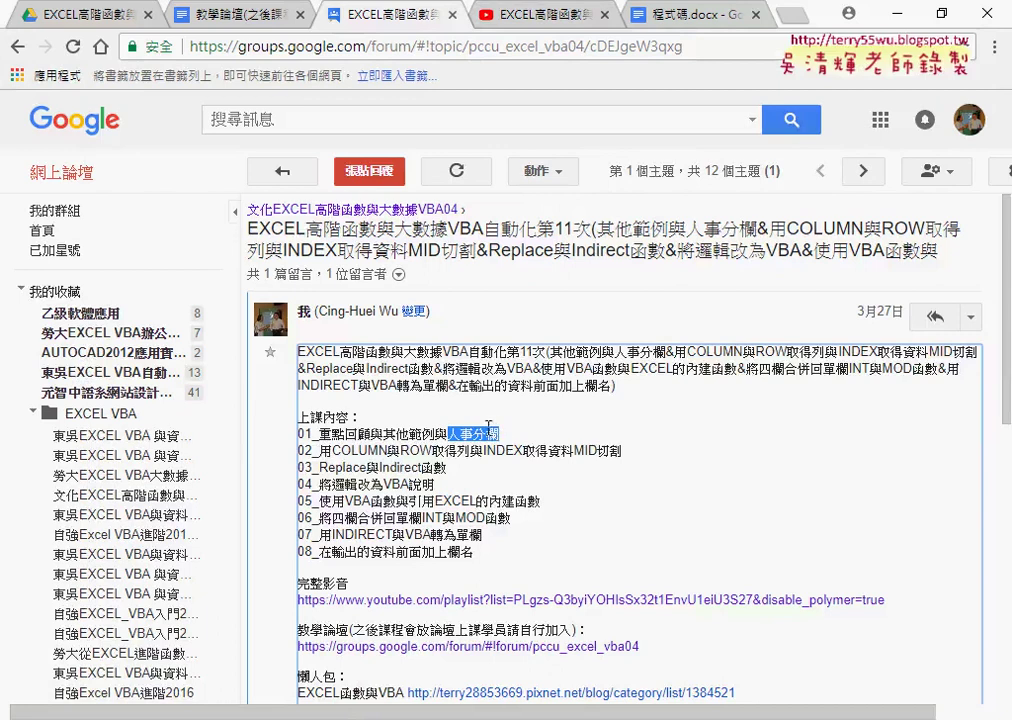
left_click_drag(332, 451, 378, 451)
left_click_drag(470, 451, 624, 452)
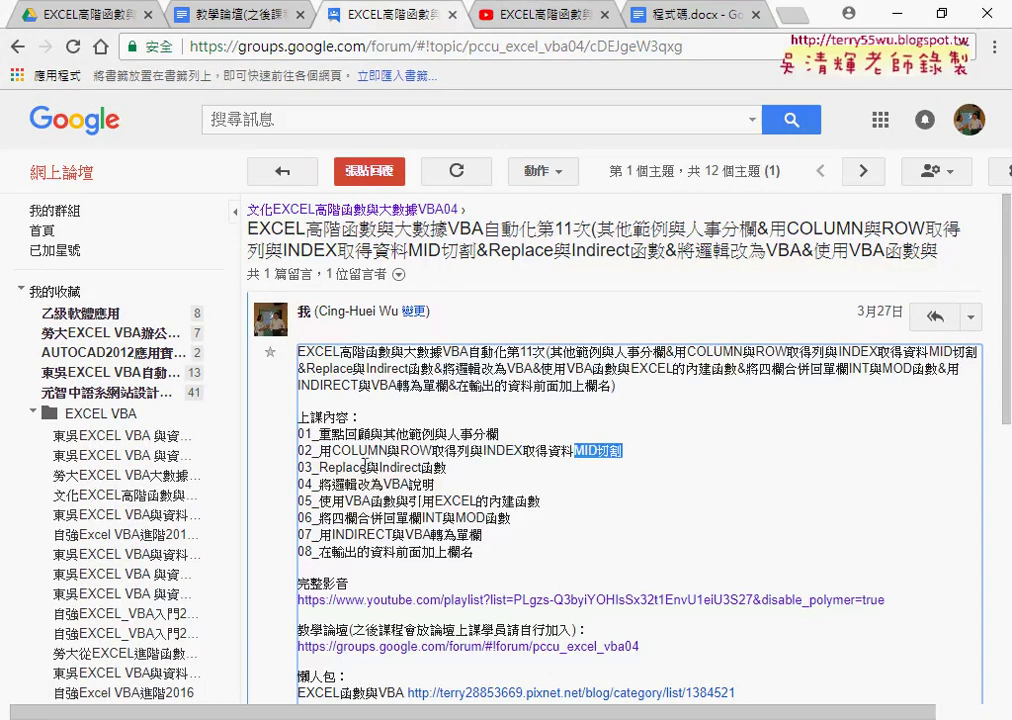
left_click_drag(320, 467, 366, 467)
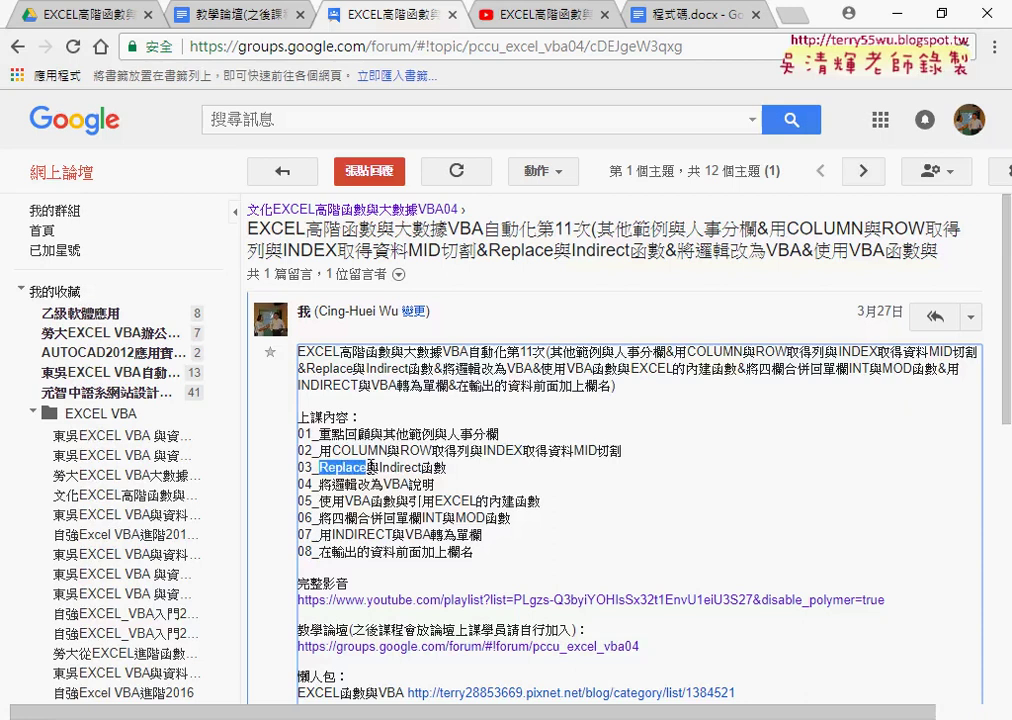
left_click_drag(380, 467, 448, 467)
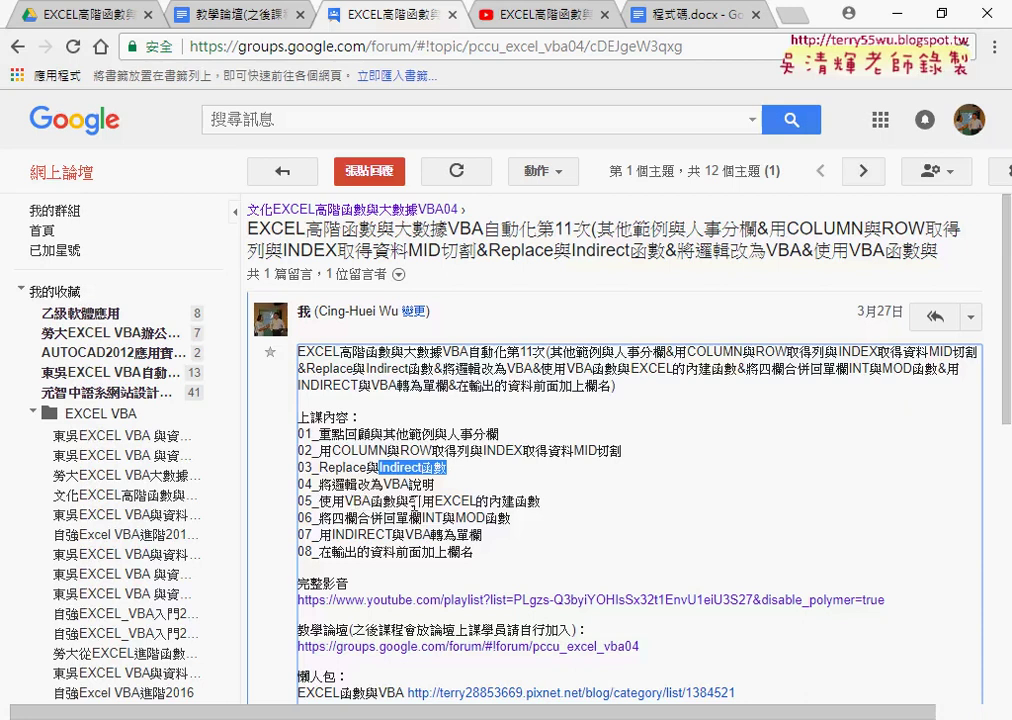
left_click_drag(345, 501, 396, 501)
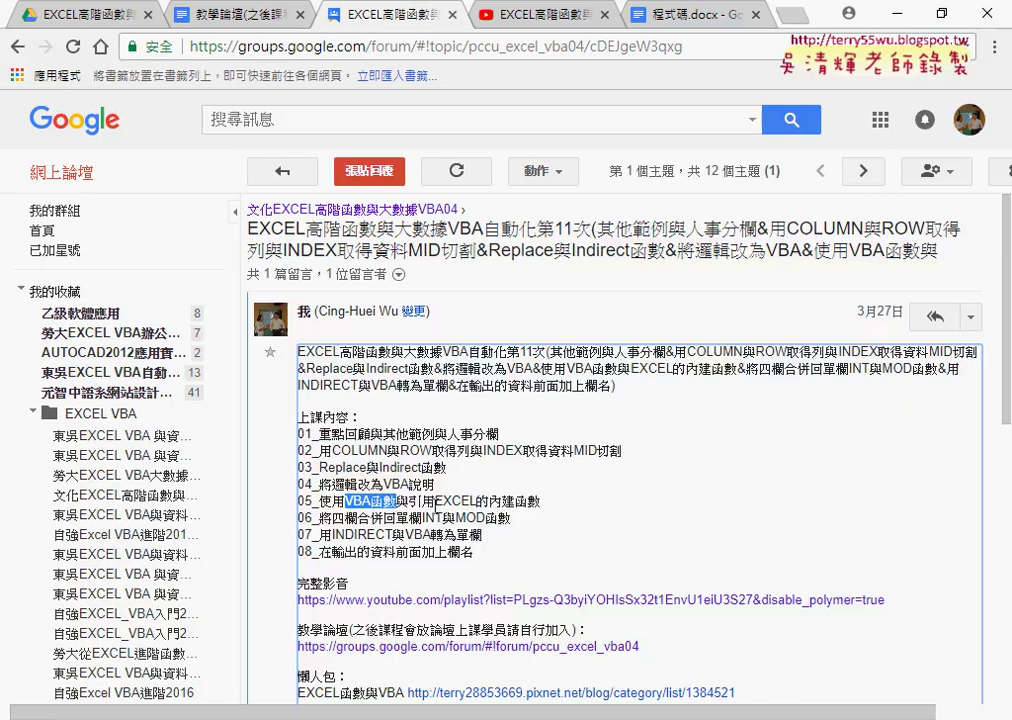
left_click(328, 398)
- Highlight 引用EXCEL的內建函數, MOD函數, INT and the 完整影音 playlist link, then close YouTube
left_click_drag(409, 500, 538, 503)
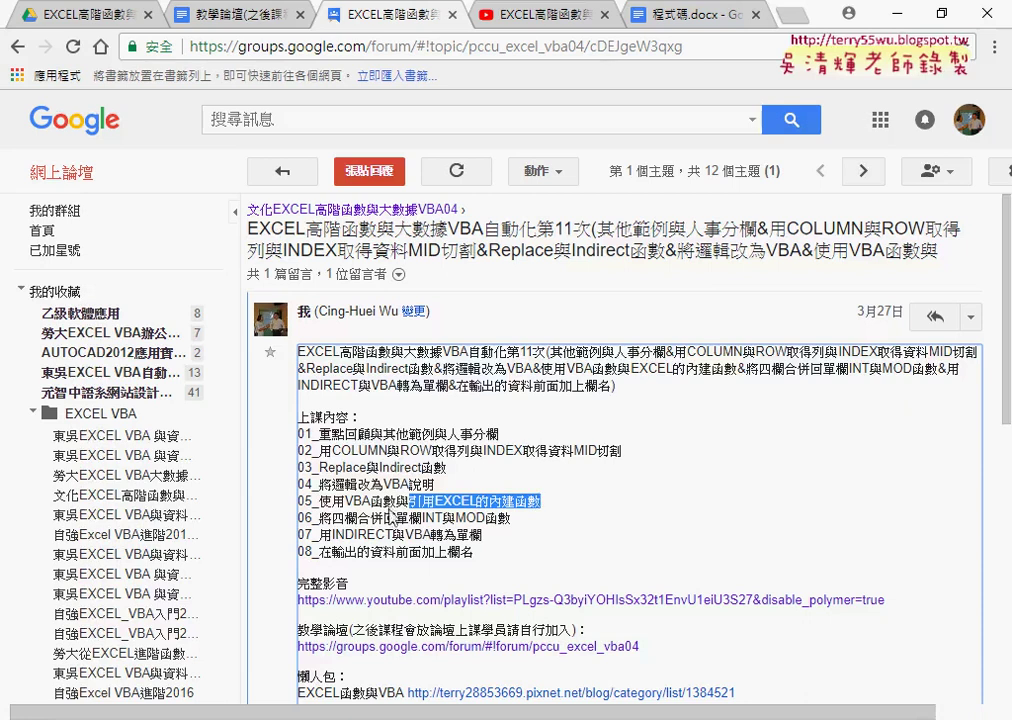
left_click_drag(332, 518, 486, 518)
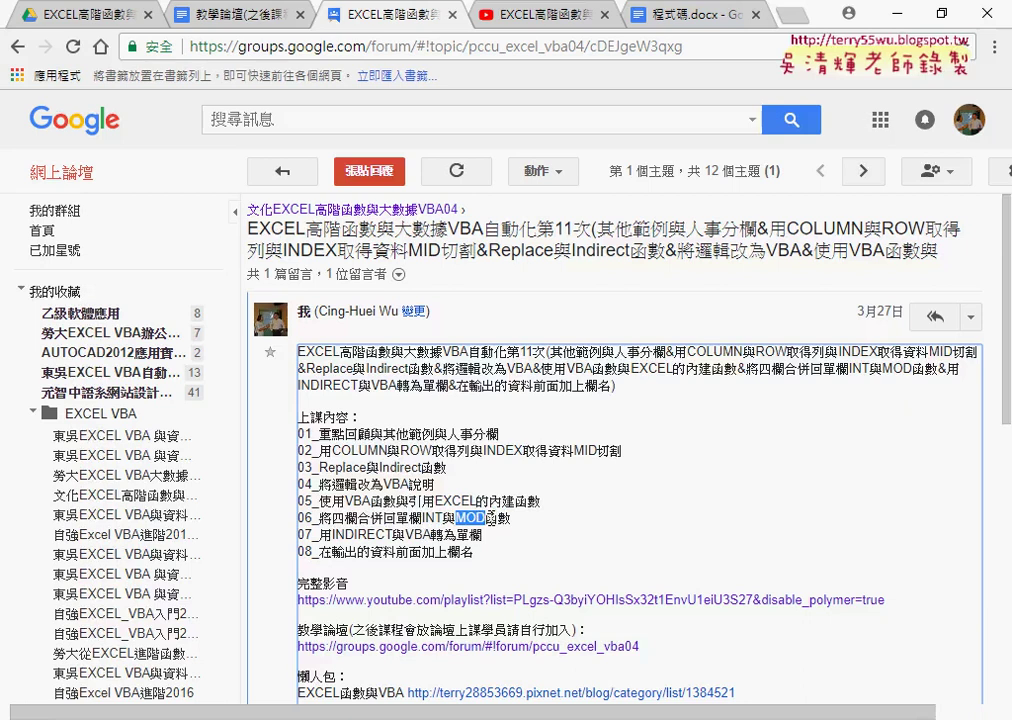
left_click_drag(511, 518, 457, 518)
double_click(440, 518)
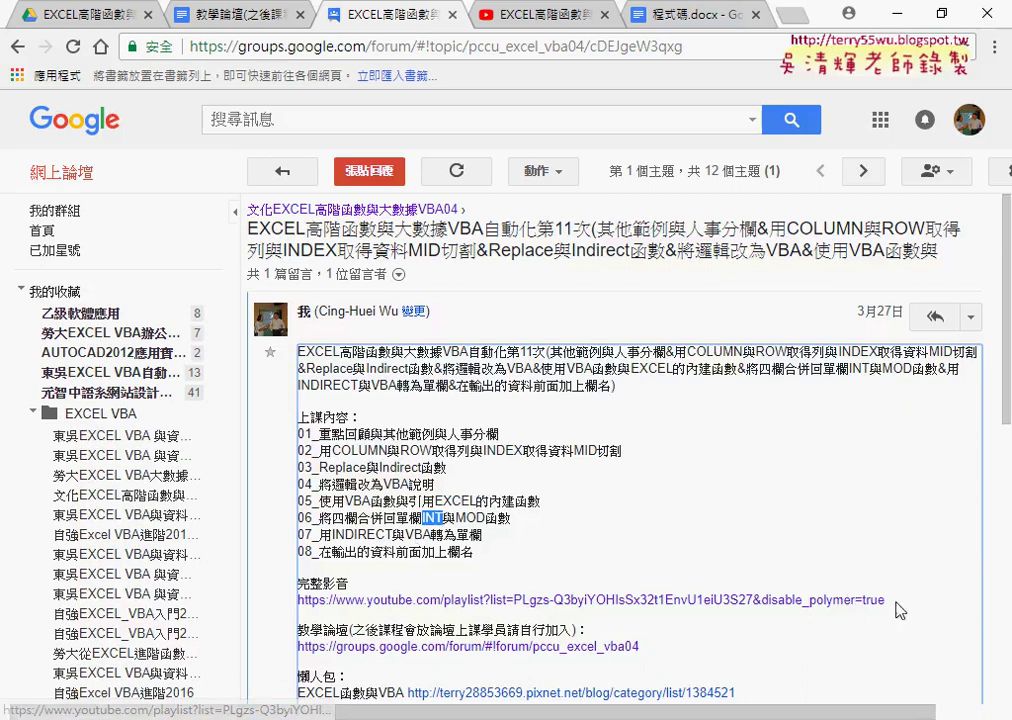
left_click_drag(886, 600, 295, 592)
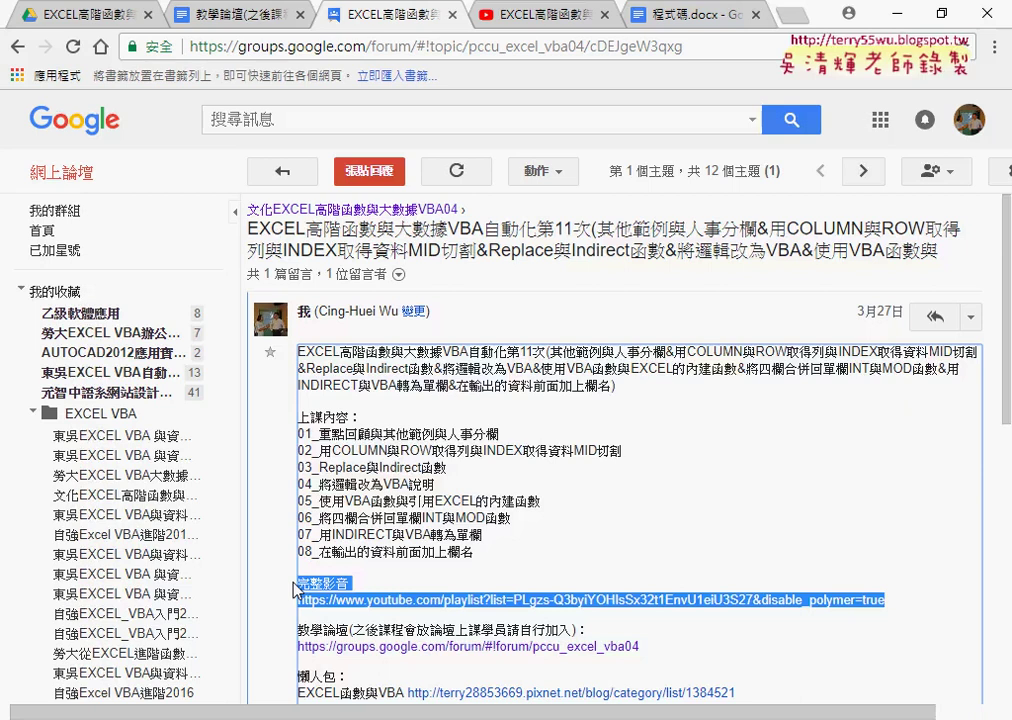
left_click(603, 15)
- Open _雲端白板畫面 › 06_綜合高階函數範例 › 04_銷貨單 in Drive, then return to the Excel workbook
left_click(135, 16)
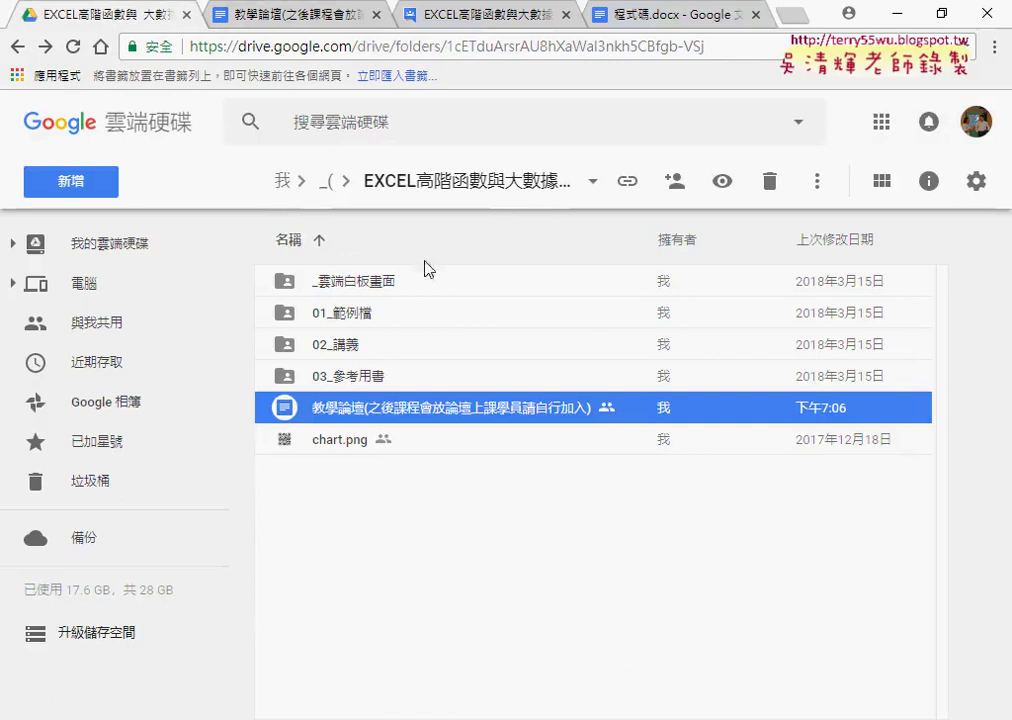
left_click(385, 290)
double_click(385, 290)
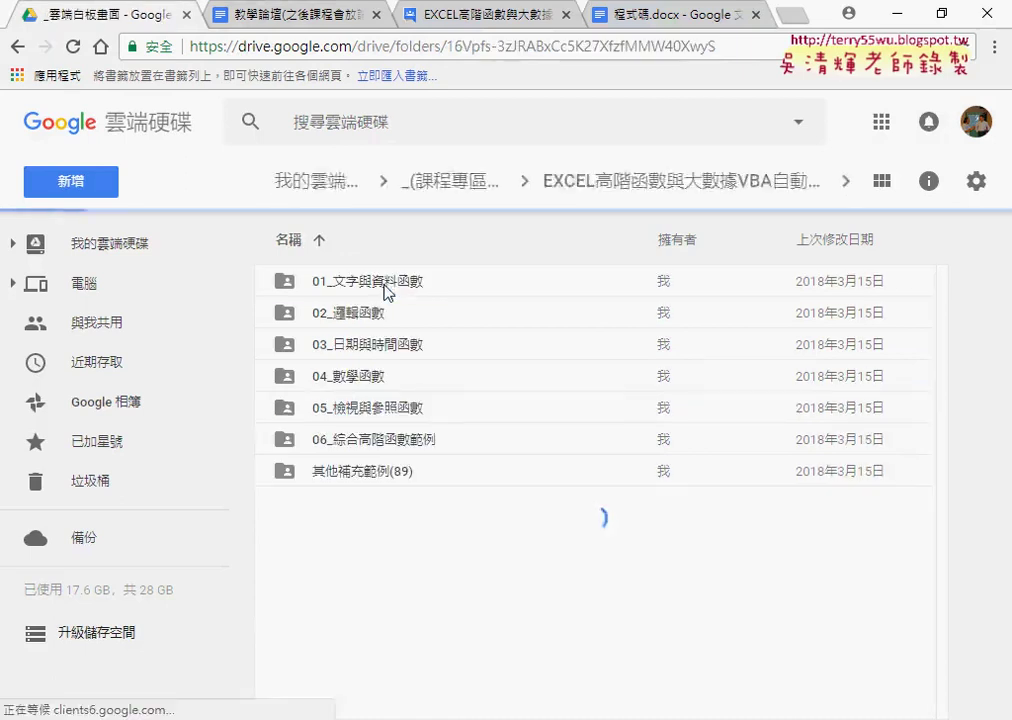
left_click(375, 472)
left_click(378, 447)
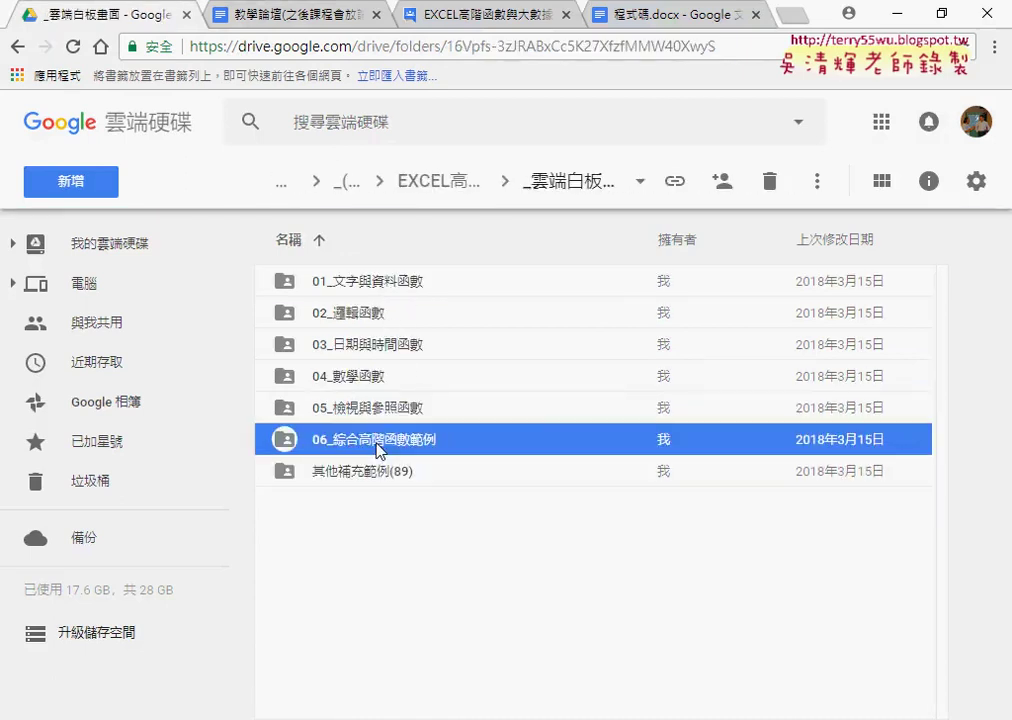
double_click(377, 445)
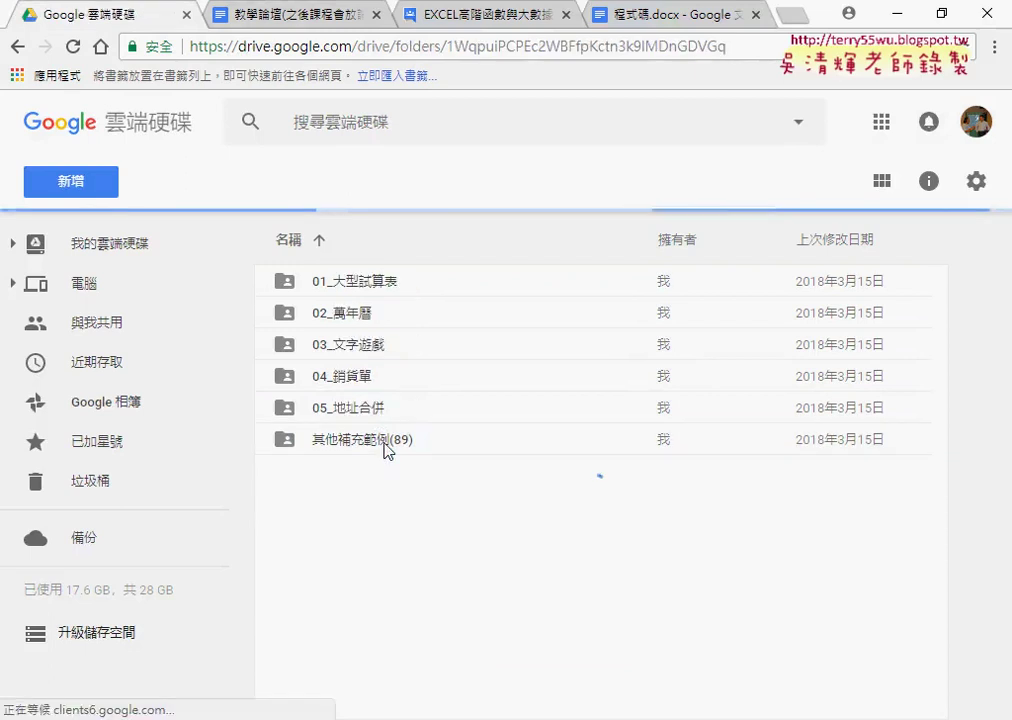
left_click(373, 382)
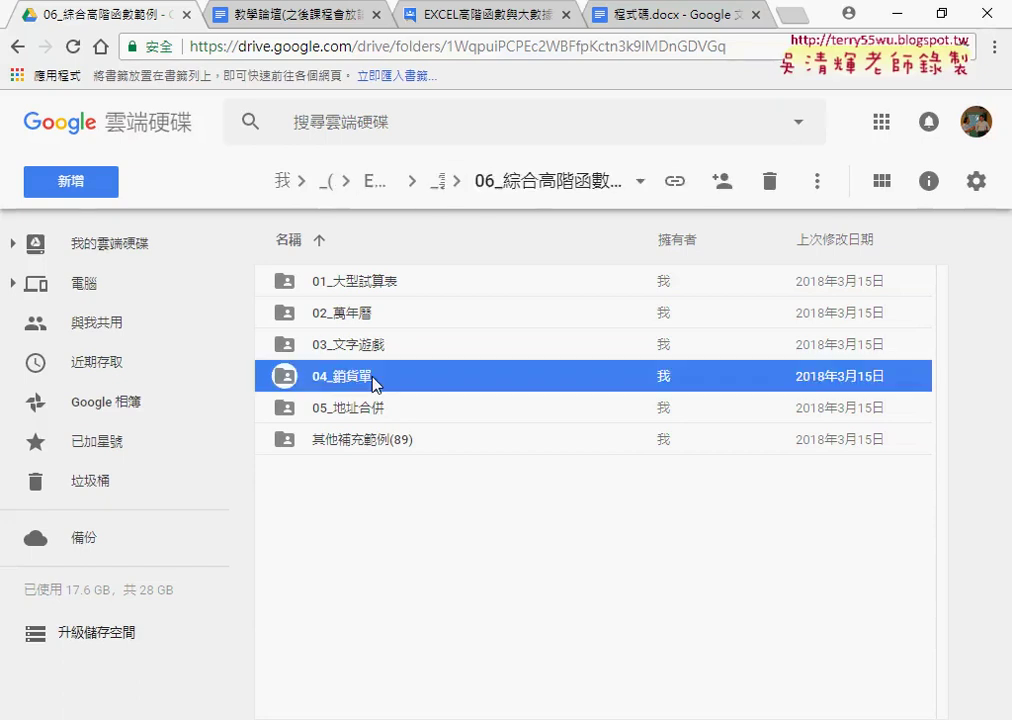
double_click(373, 378)
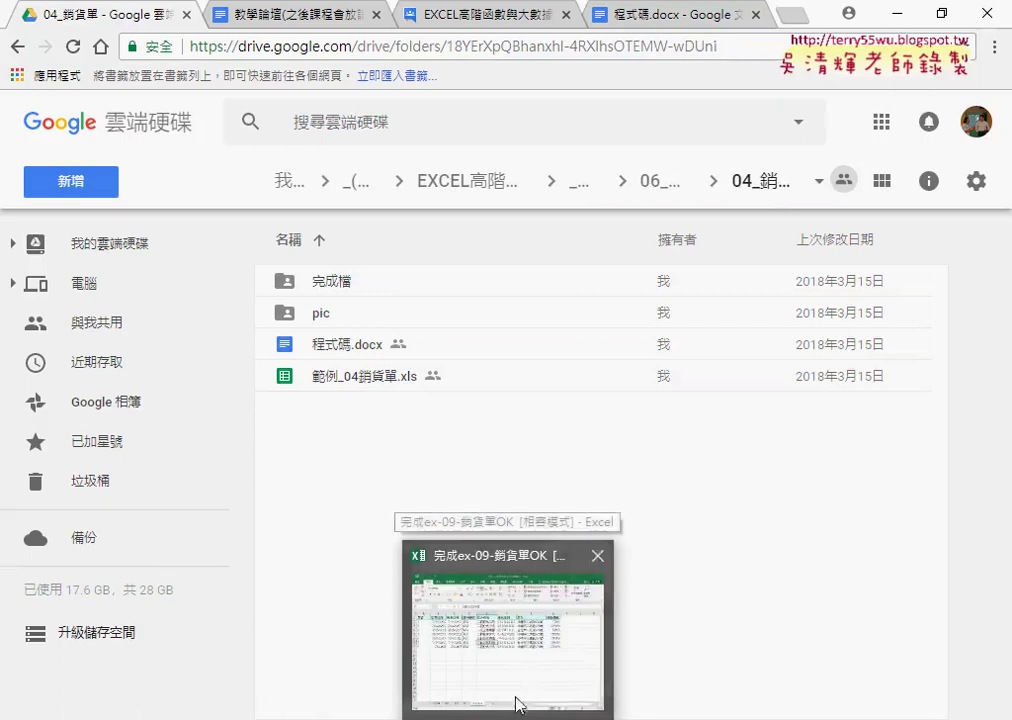
mouse_move(507, 712)
left_click(474, 649)
- On the 銷貨單 sheet, review B2, D2 and E2's delivery choices, keeping 3普通件
left_click(124, 686)
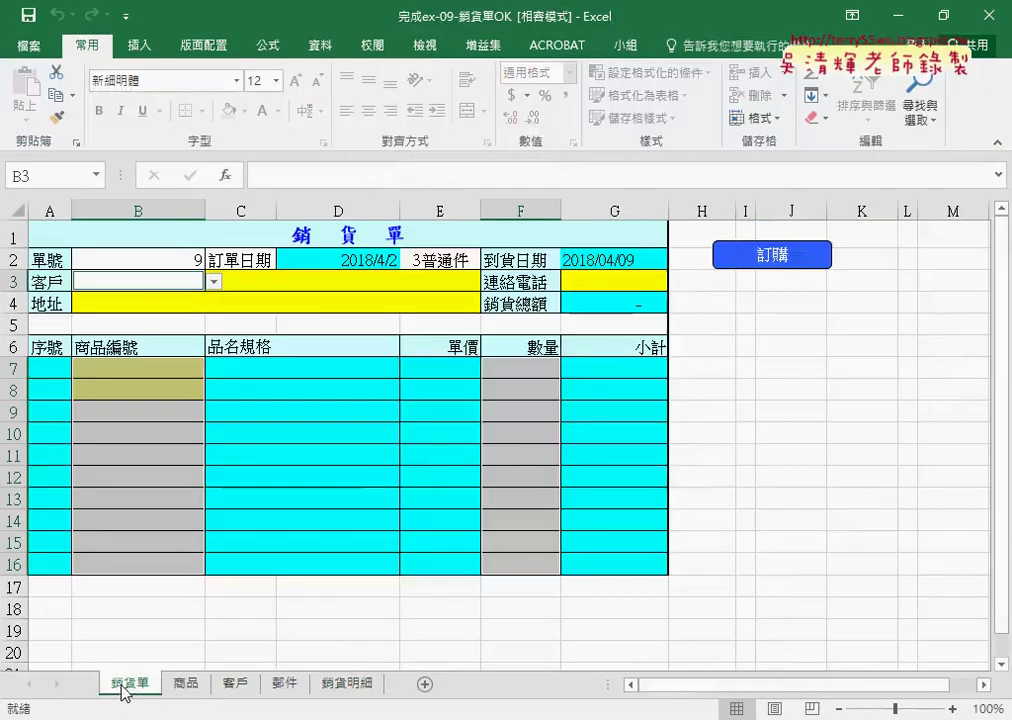
left_click(172, 257)
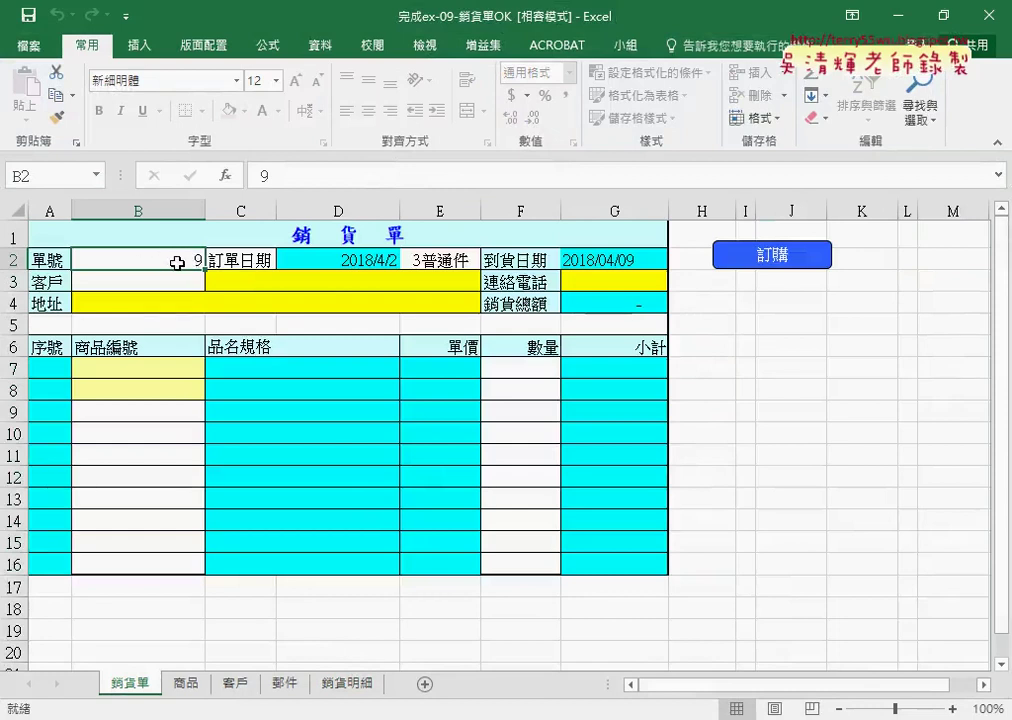
left_click(352, 258)
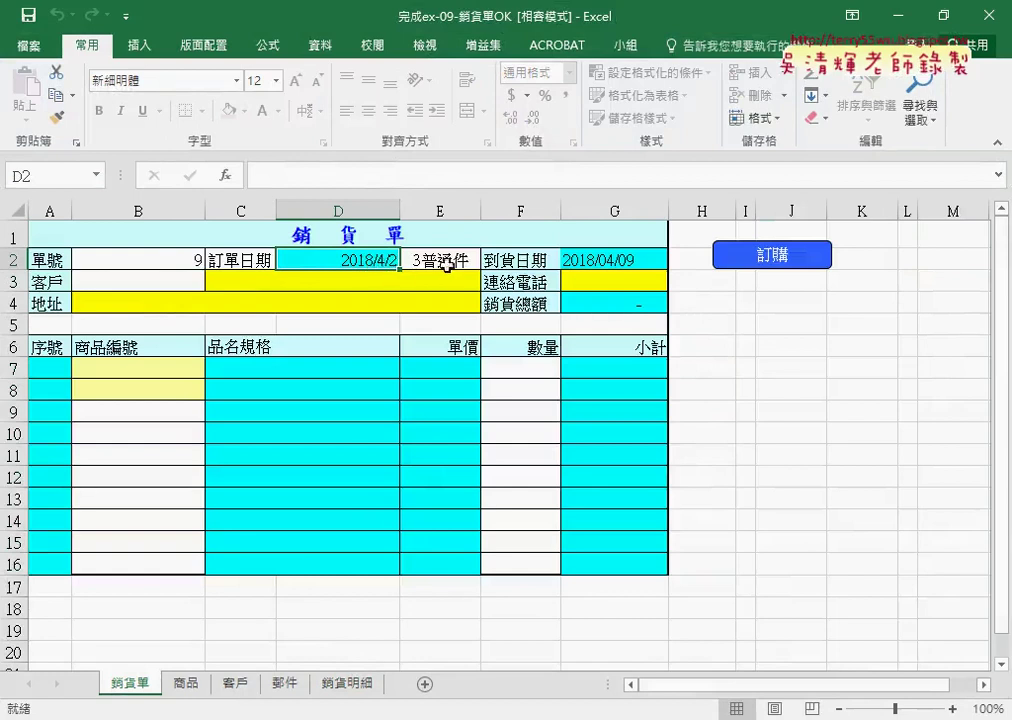
left_click(466, 258)
left_click(489, 260)
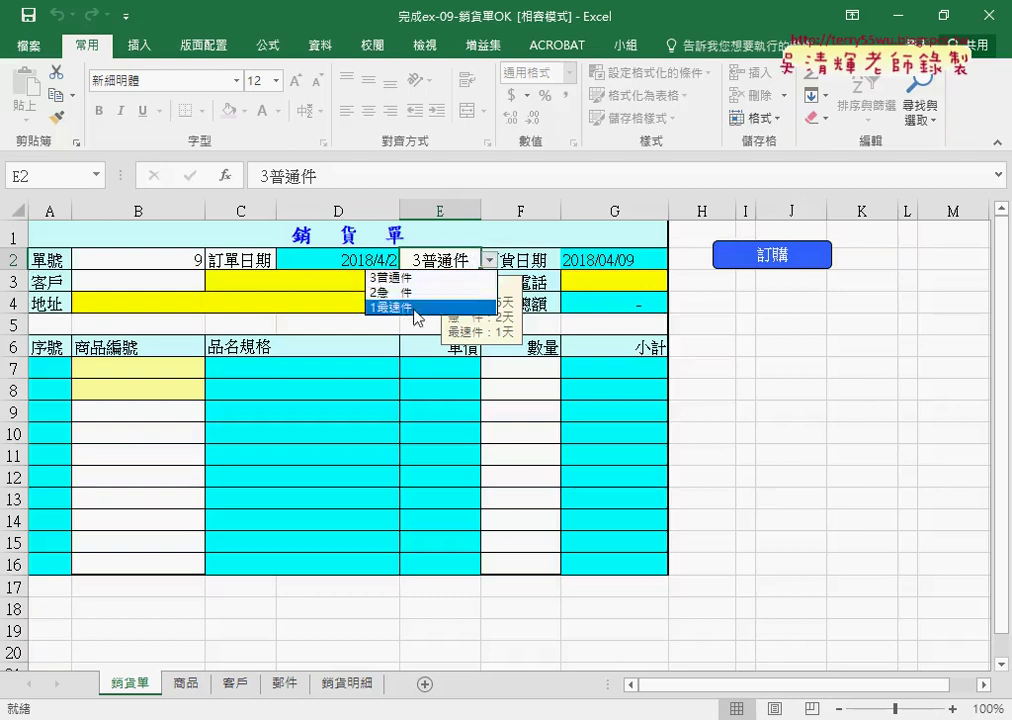
key("Escape")
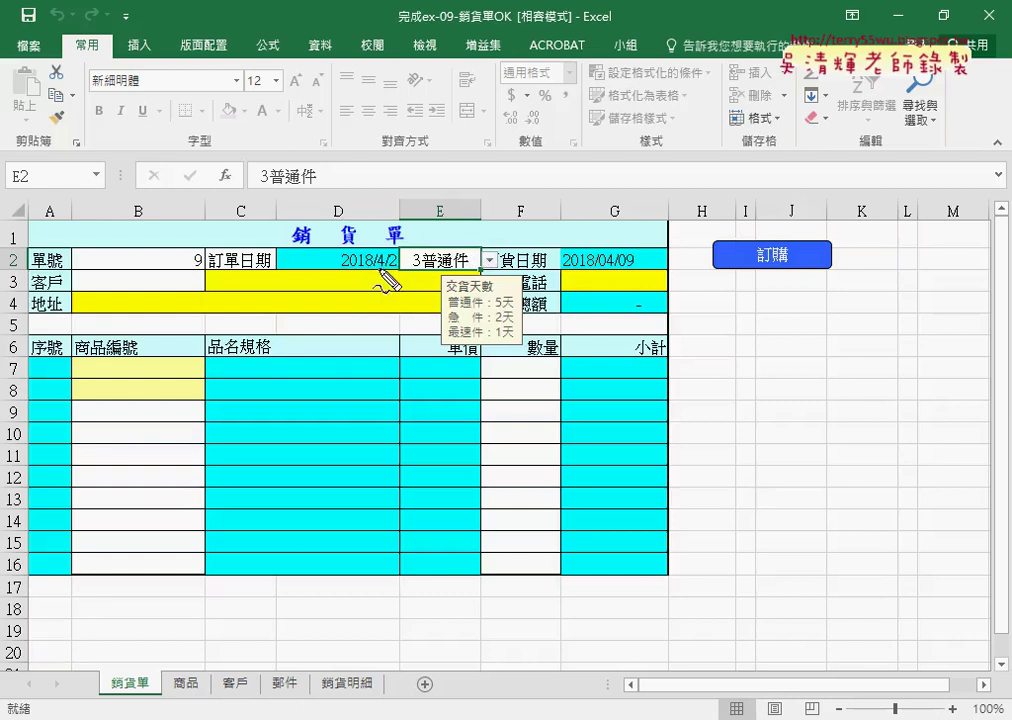
left_click_drag(497, 312, 512, 311)
left_click_drag(339, 256, 400, 276)
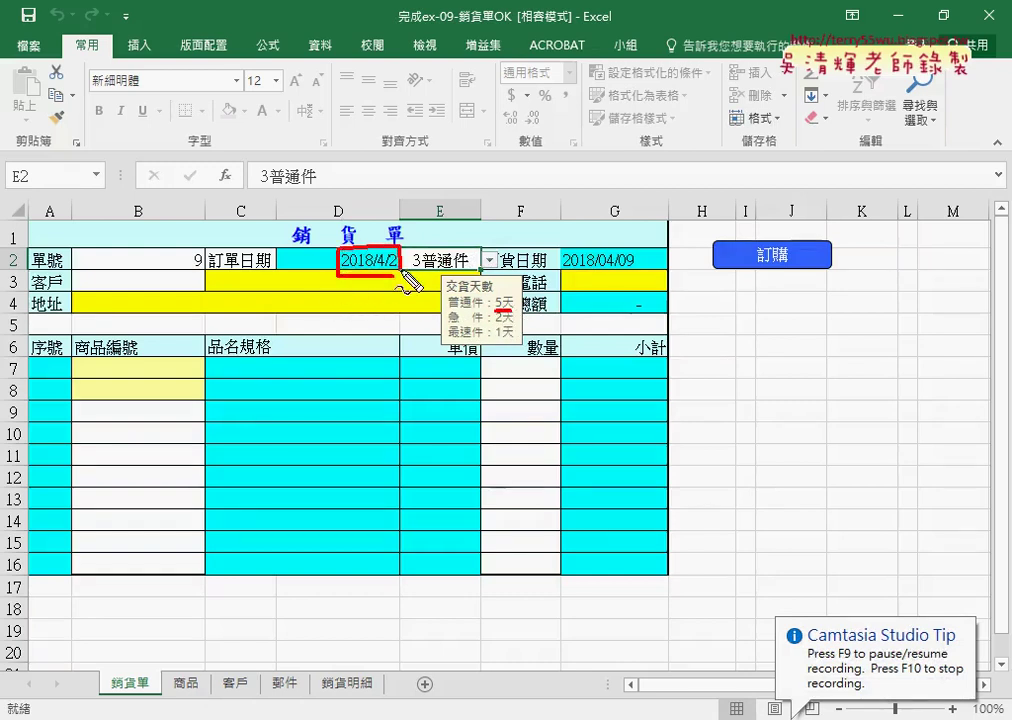
mouse_move(561, 250)
left_mouse_down()
mouse_move(561, 280)
mouse_move(650, 243)
mouse_move(566, 268)
left_mouse_up()
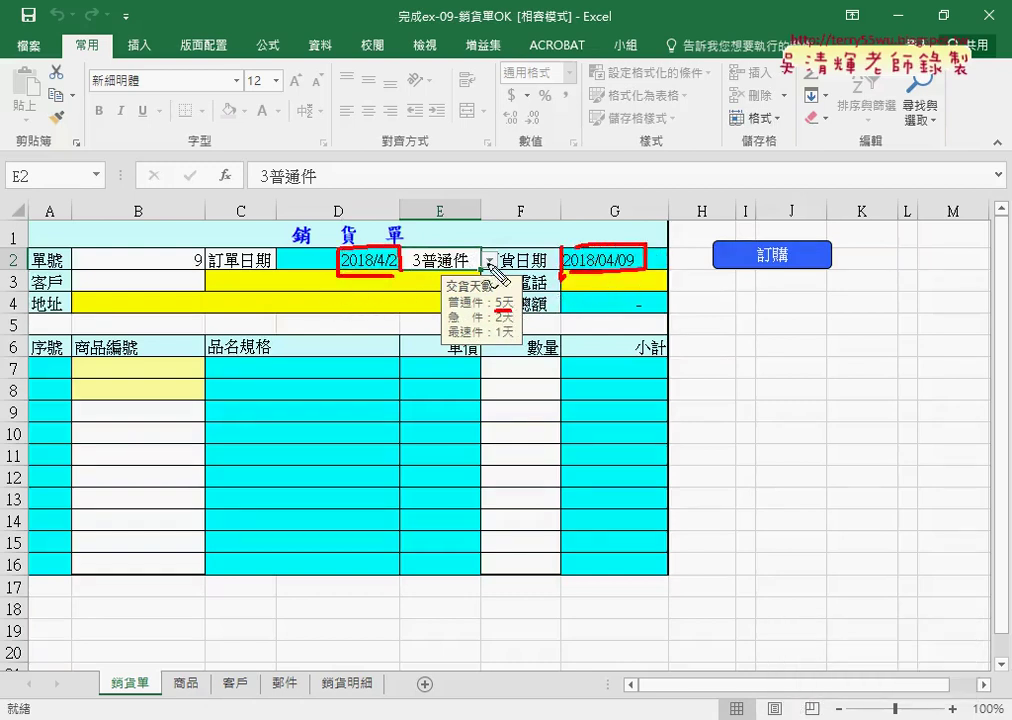
mouse_move(492, 245)
left_mouse_down()
mouse_move(481, 258)
mouse_move(592, 243)
mouse_move(610, 222)
left_mouse_up()
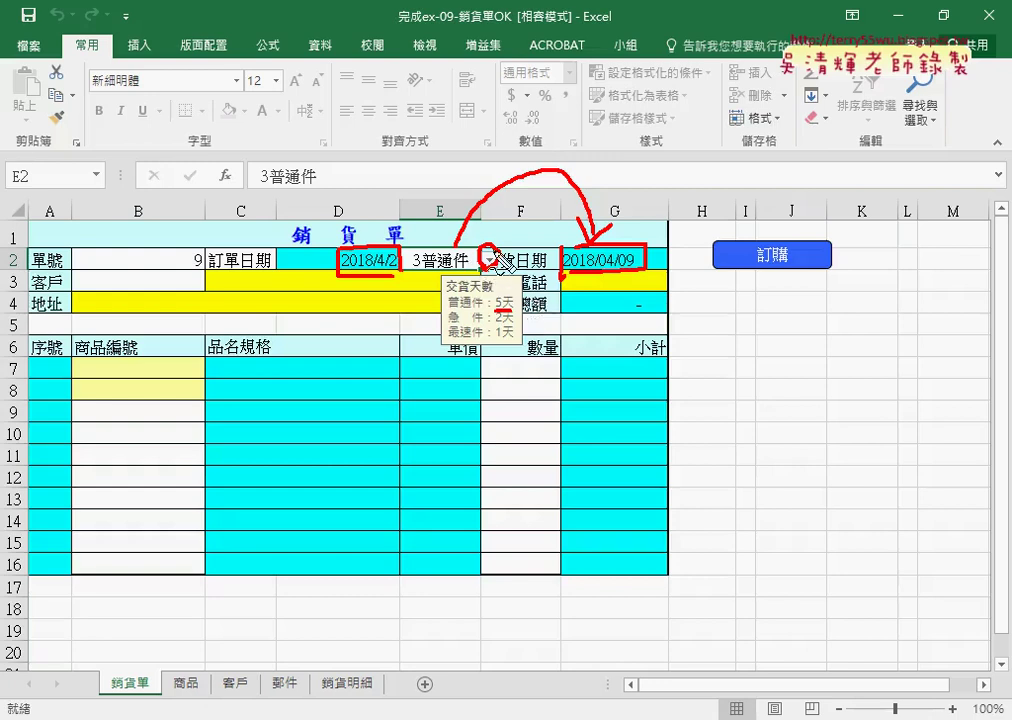
left_click_drag(578, 285, 597, 276)
- Check customer codes A2:A5 on the 客戶 sheet, then reopen B3's customer list
key("Escape")
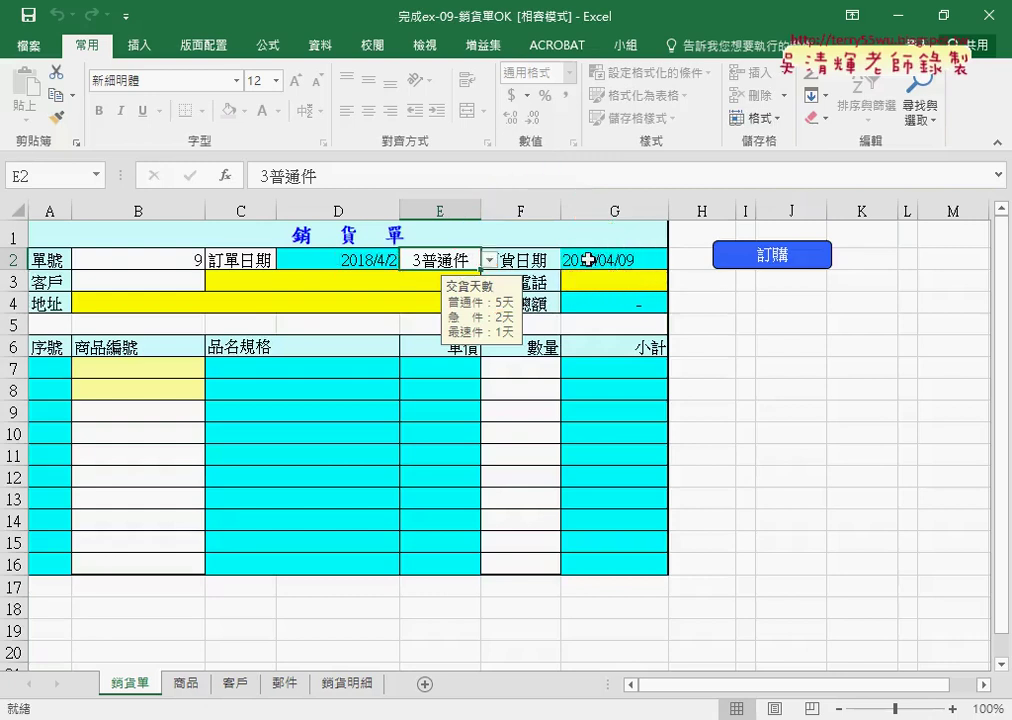
left_click(147, 280)
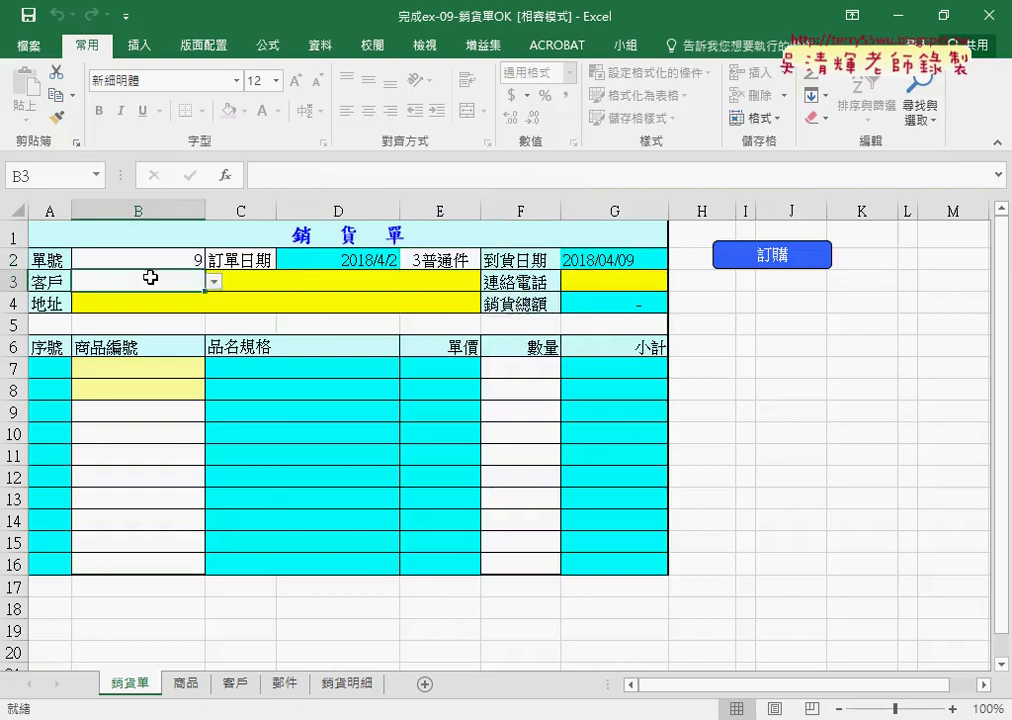
left_click(213, 284)
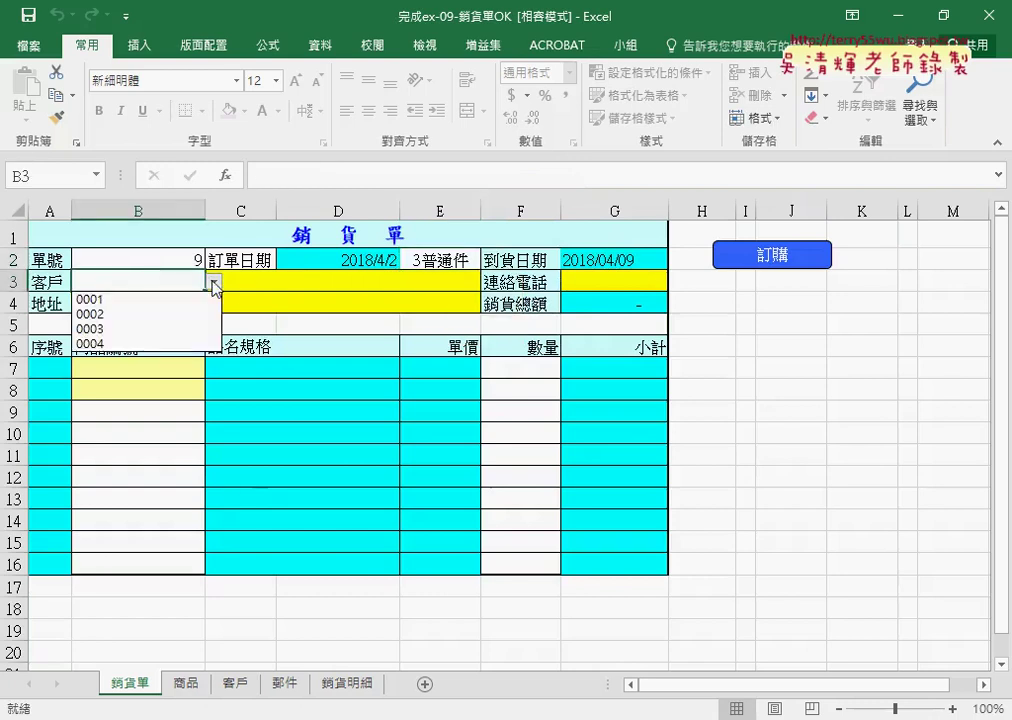
left_click(236, 683)
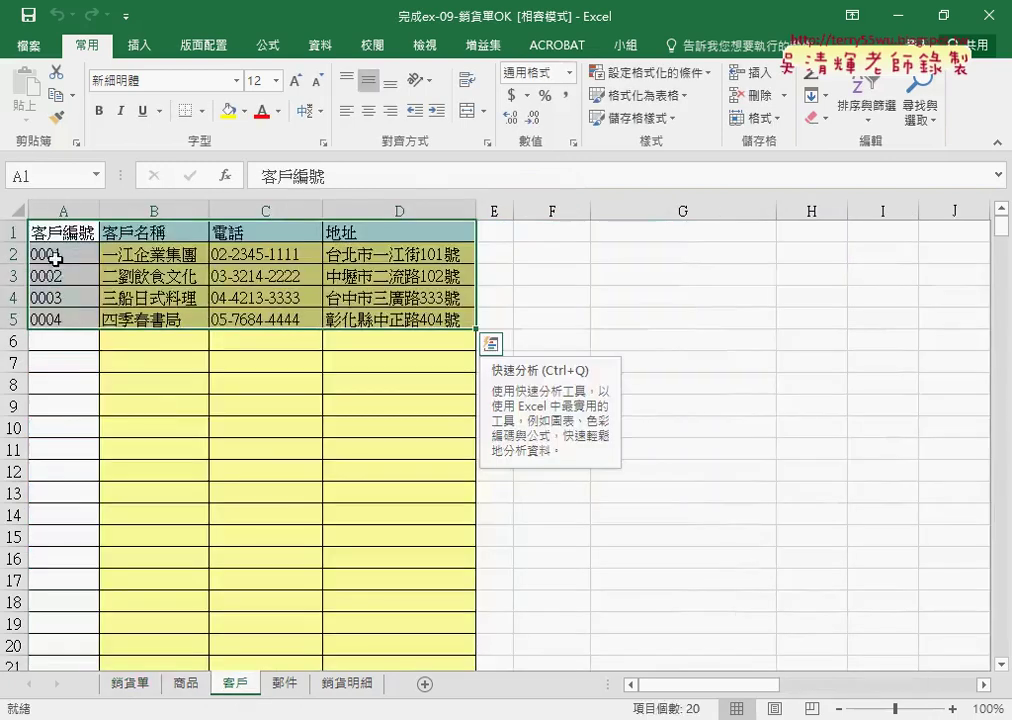
left_click_drag(63, 254, 58, 320)
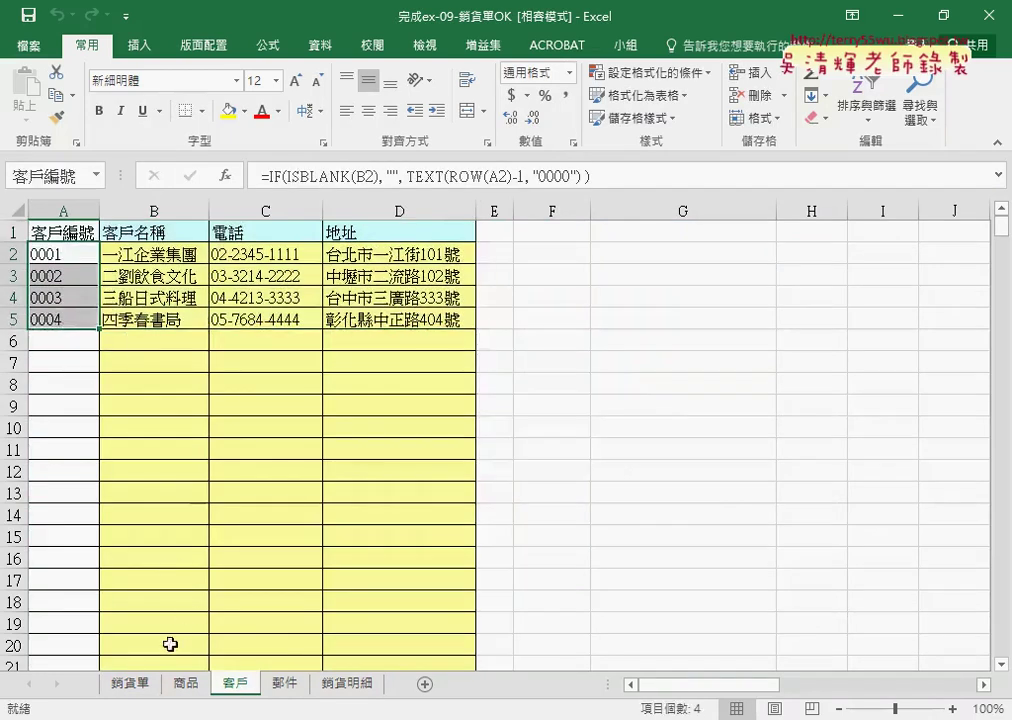
left_click(132, 683)
left_click(214, 284)
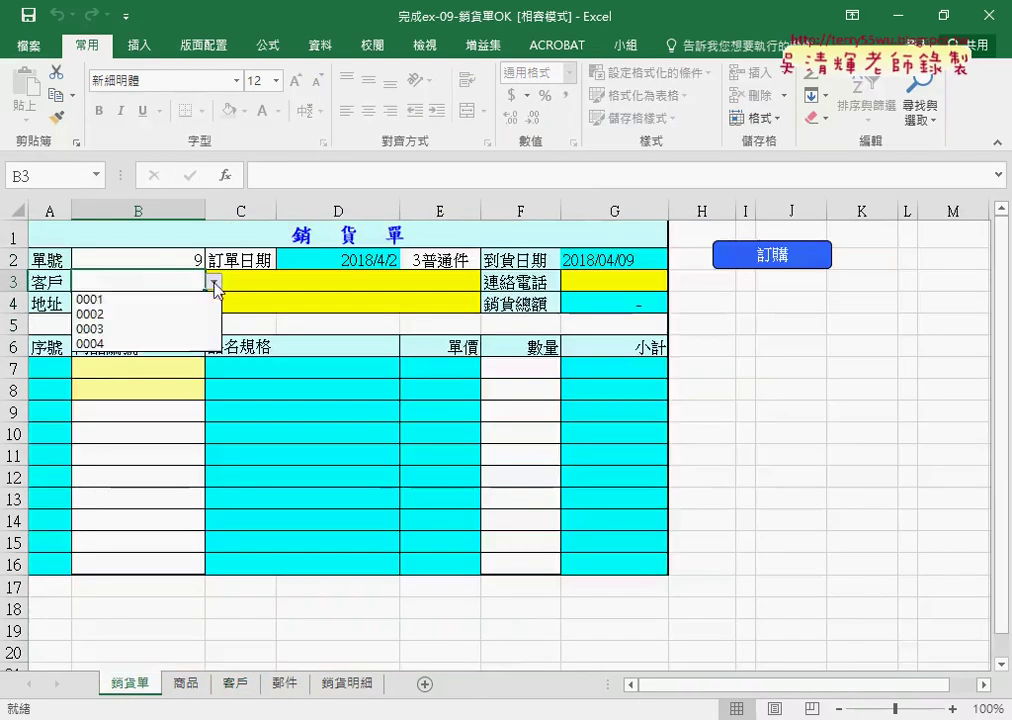
- Choose customer 0003 in B3 and inspect the auto-filled phone and address
left_click(172, 329)
left_click(381, 278)
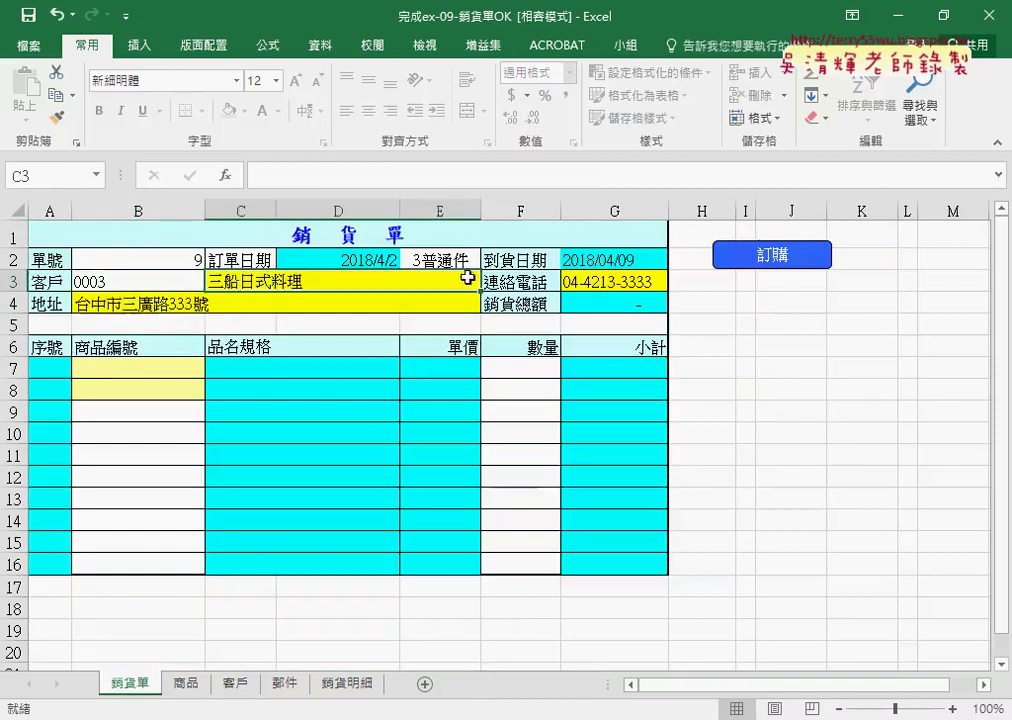
left_click(583, 283)
left_click(147, 305)
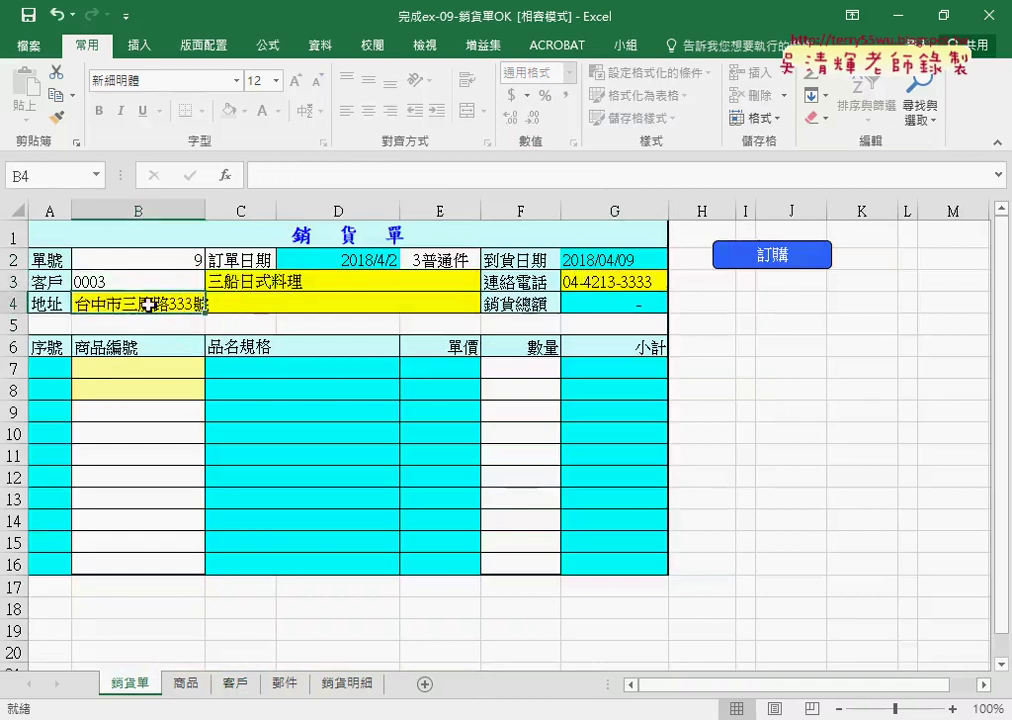
left_click(147, 281)
left_click(214, 282)
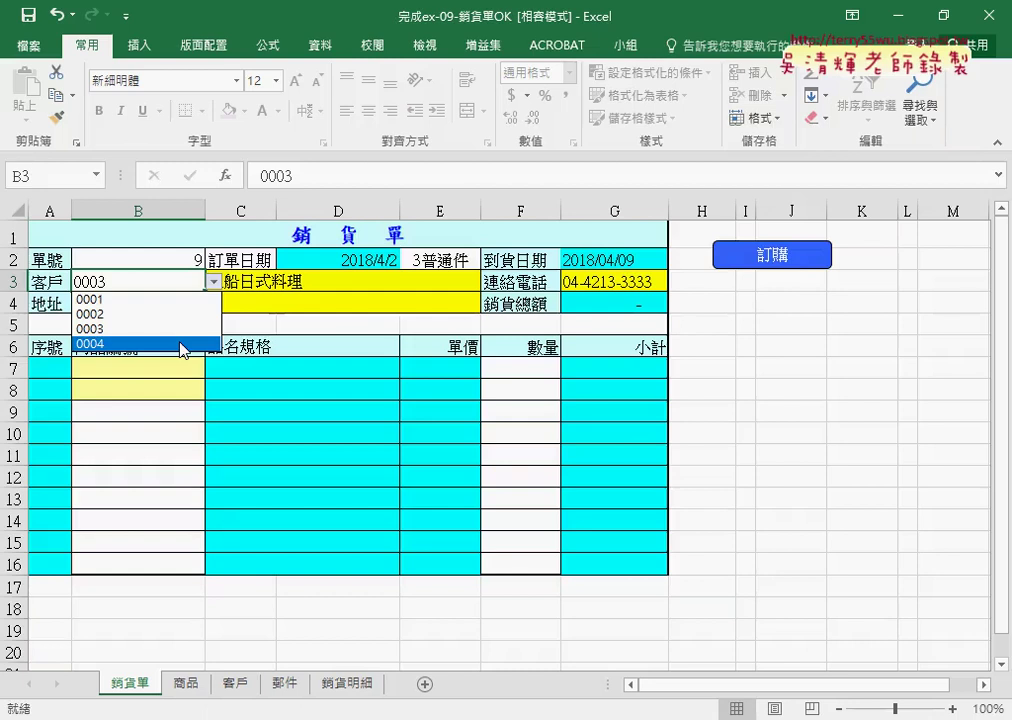
left_click(135, 285)
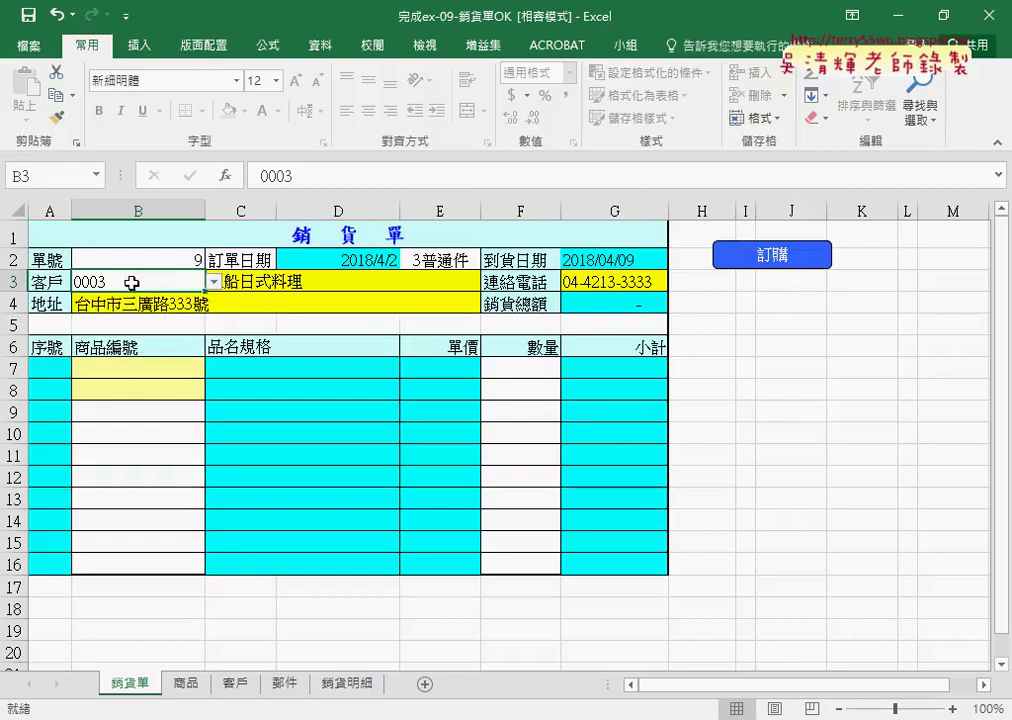
- Clear B3 and try customer 0002 before settling back on customer 0003
key("Delete")
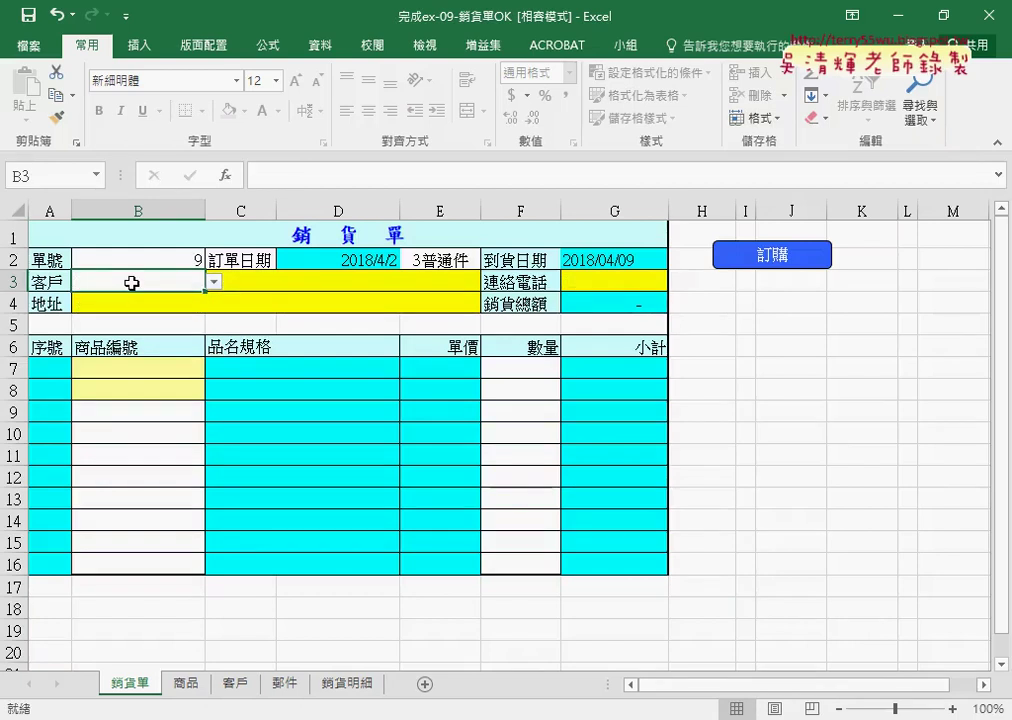
left_click(213, 282)
left_click(175, 313)
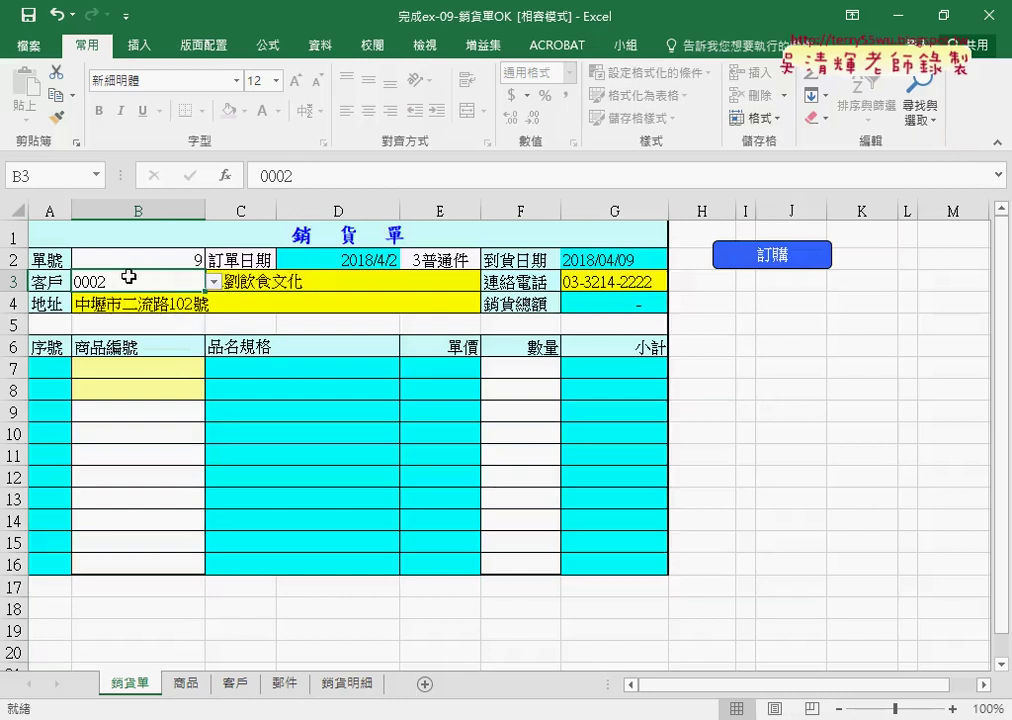
key("Delete")
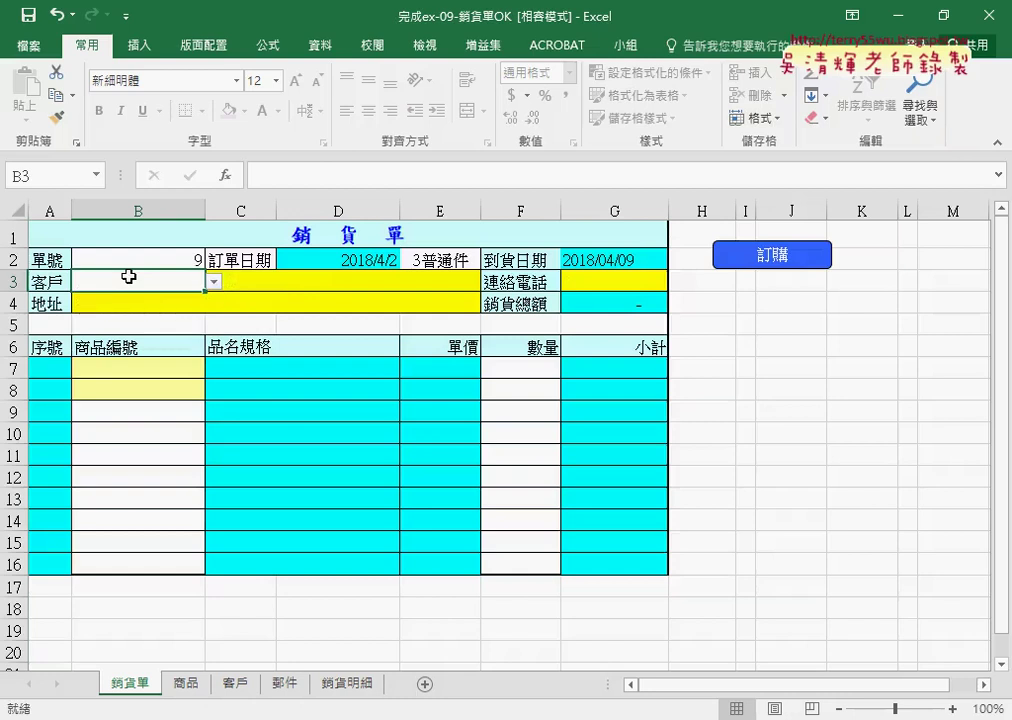
left_click(214, 282)
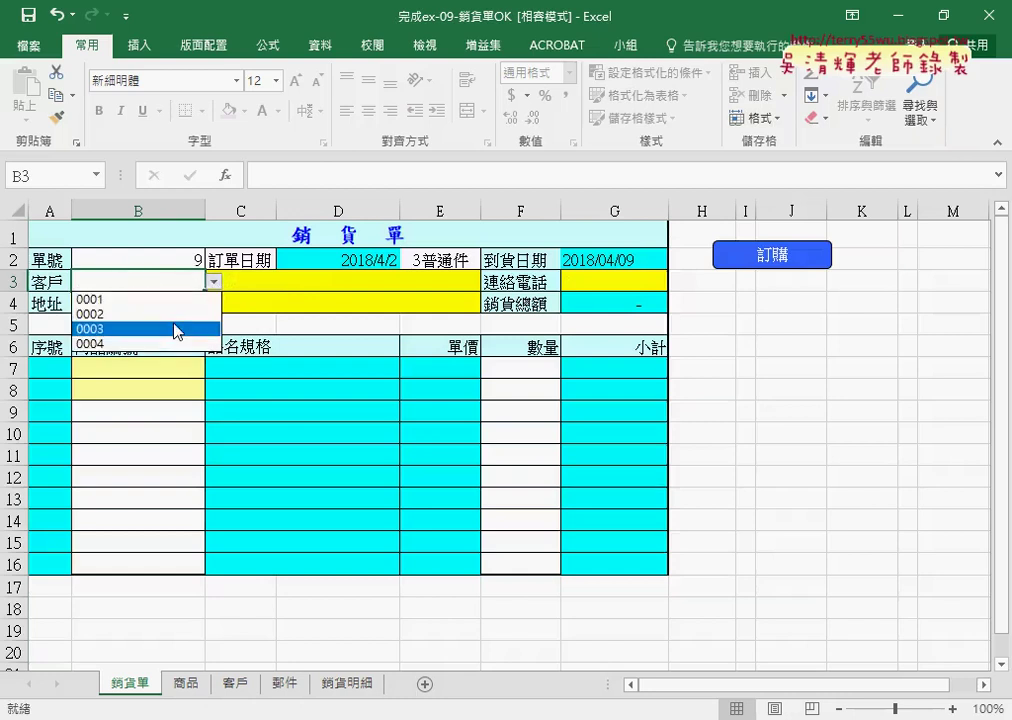
left_click(176, 330)
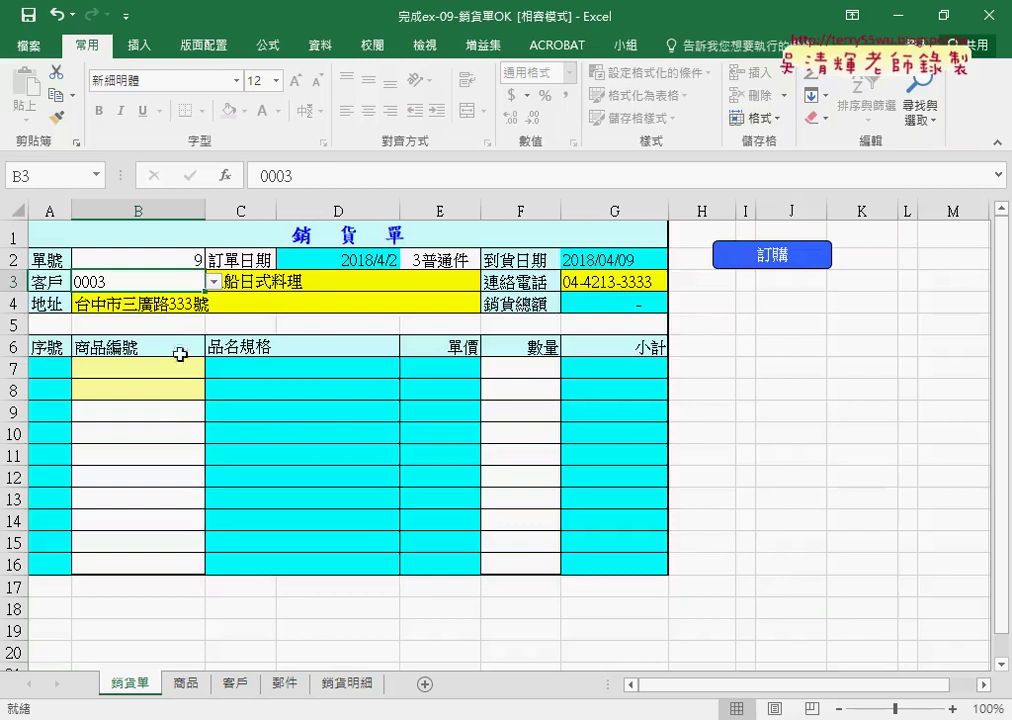
left_click(195, 370)
left_click(214, 369)
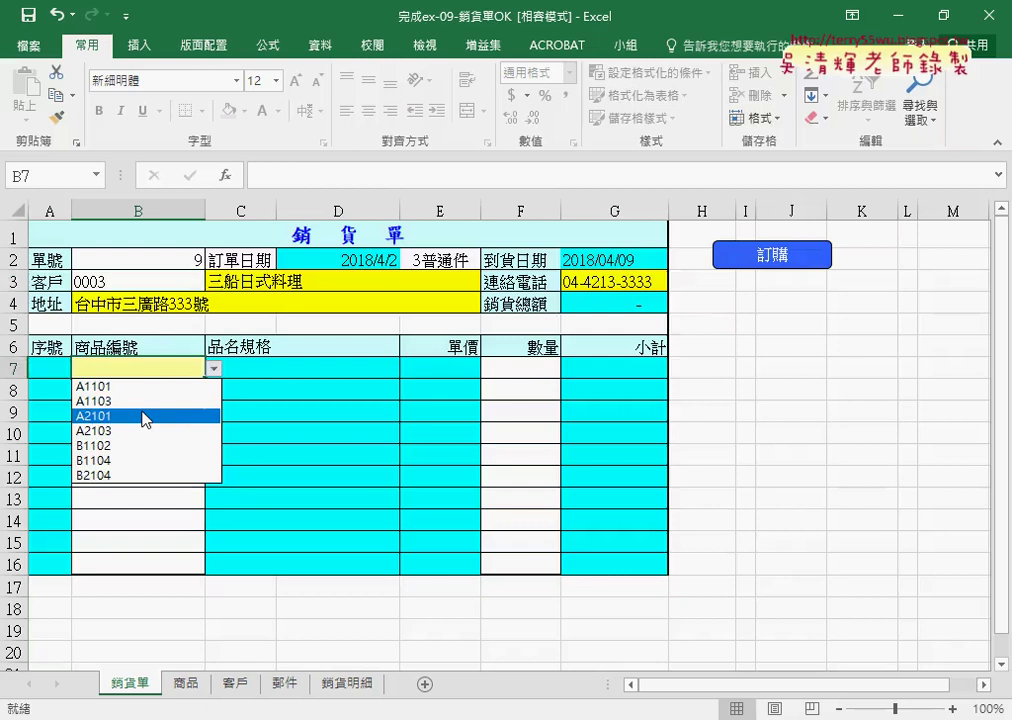
- Add product A1103 Acer Midea Player on row 7 with quantity 3
left_click(140, 401)
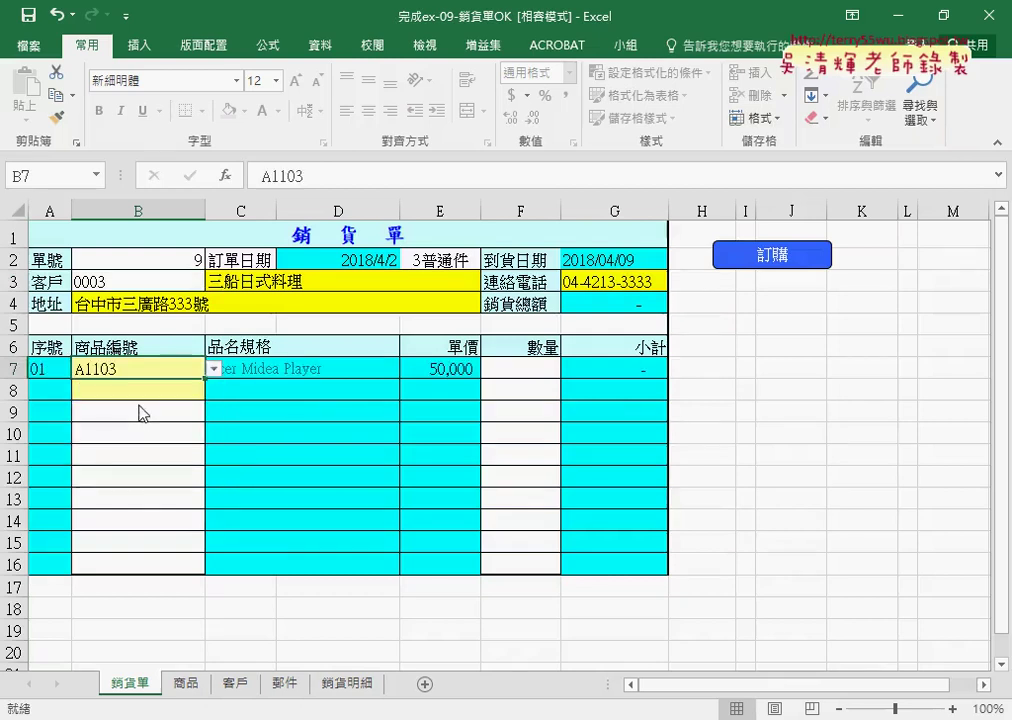
left_click(50, 372)
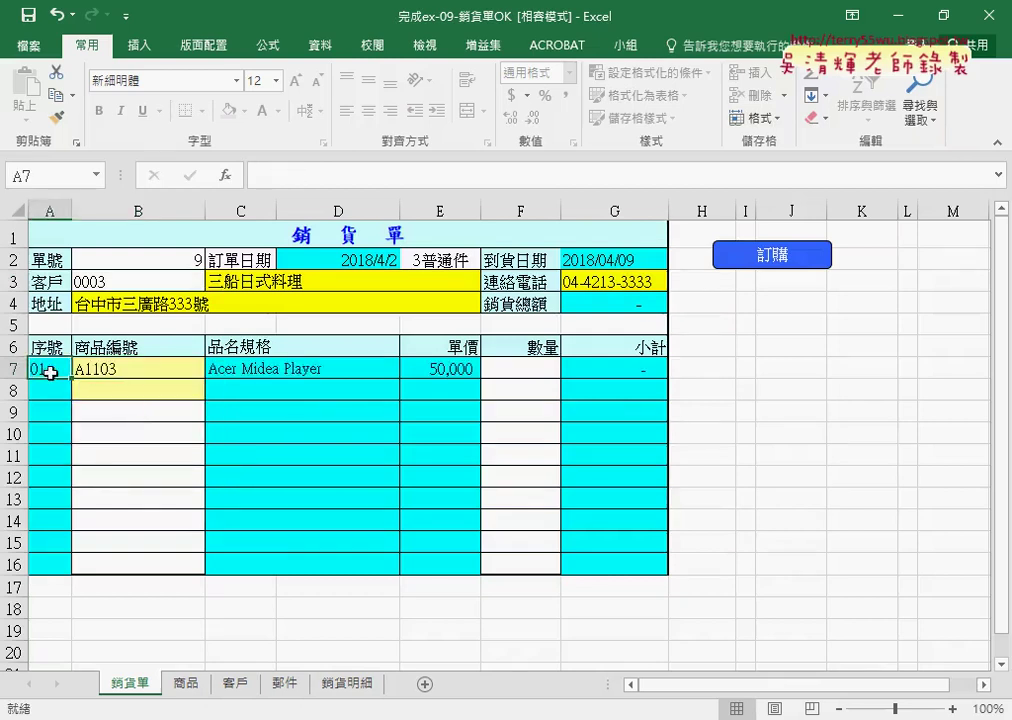
left_click(286, 371)
left_click(430, 370)
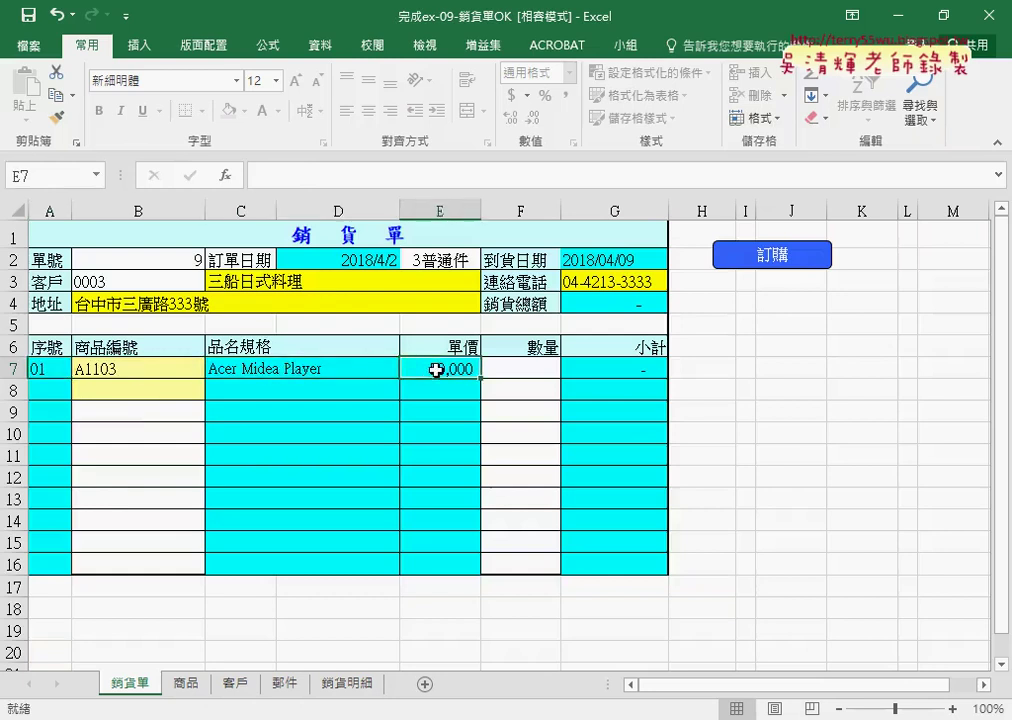
left_click(535, 370)
left_click(569, 369)
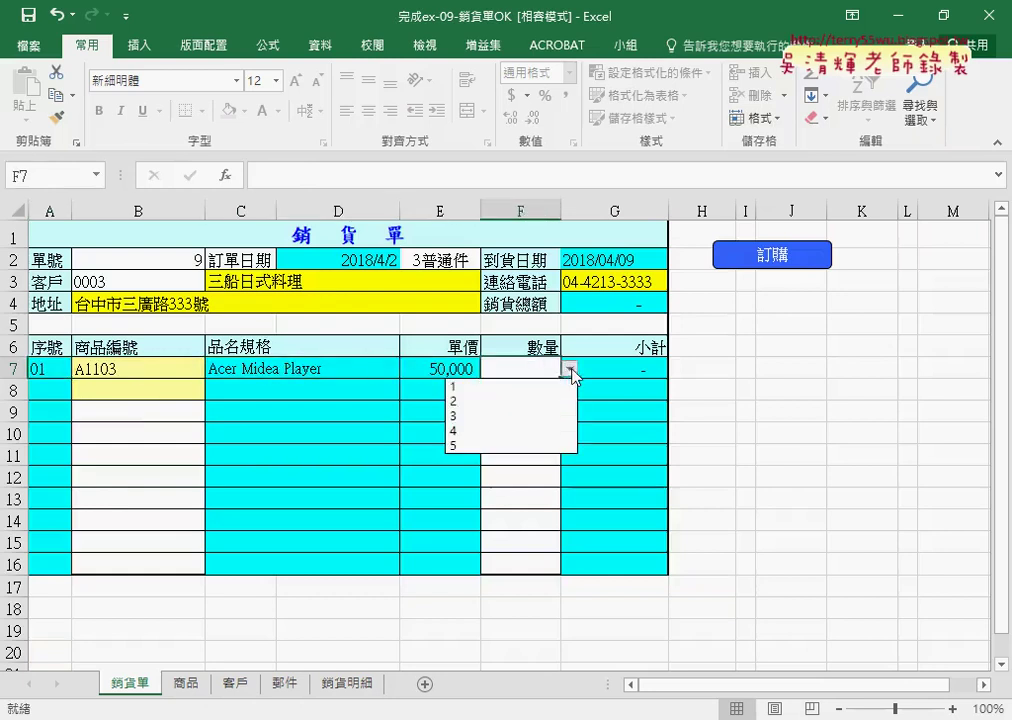
left_click(531, 419)
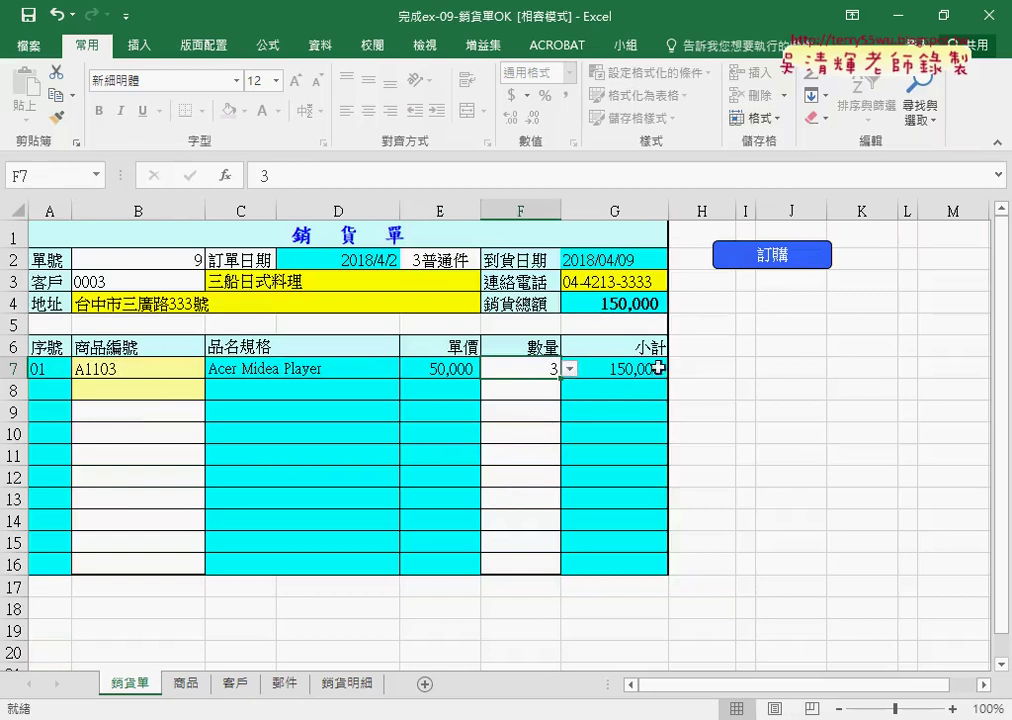
- Add a second A1103 line on row 8 with quantity 4
left_click(190, 410)
left_click(190, 389)
left_click(213, 390)
left_click(186, 423)
left_click(540, 391)
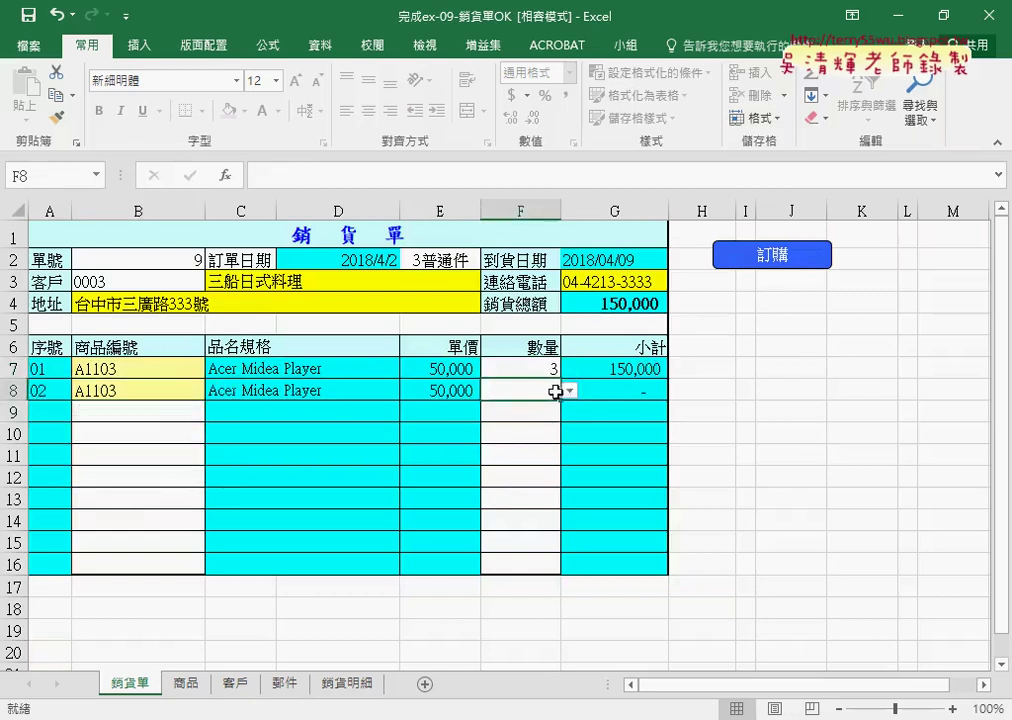
left_click(569, 391)
left_click(538, 453)
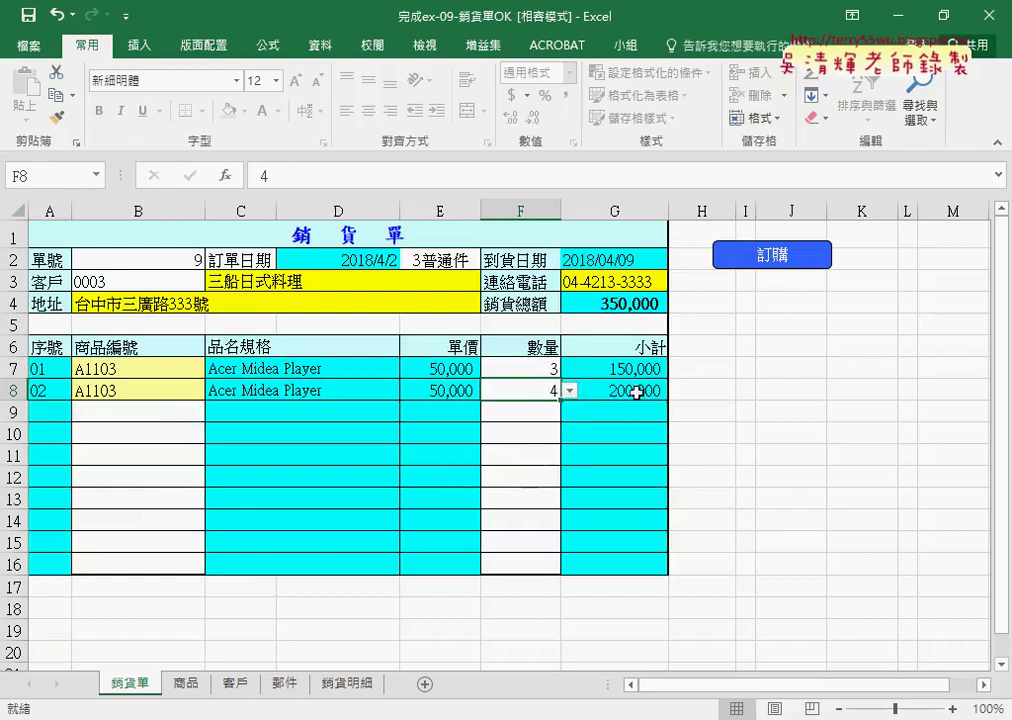
- Mark up the 150,000/200,000 subtotals, 350,000 total, 訂購, 銷貨明細 tab and order number 9
left_click_drag(640, 389, 637, 373)
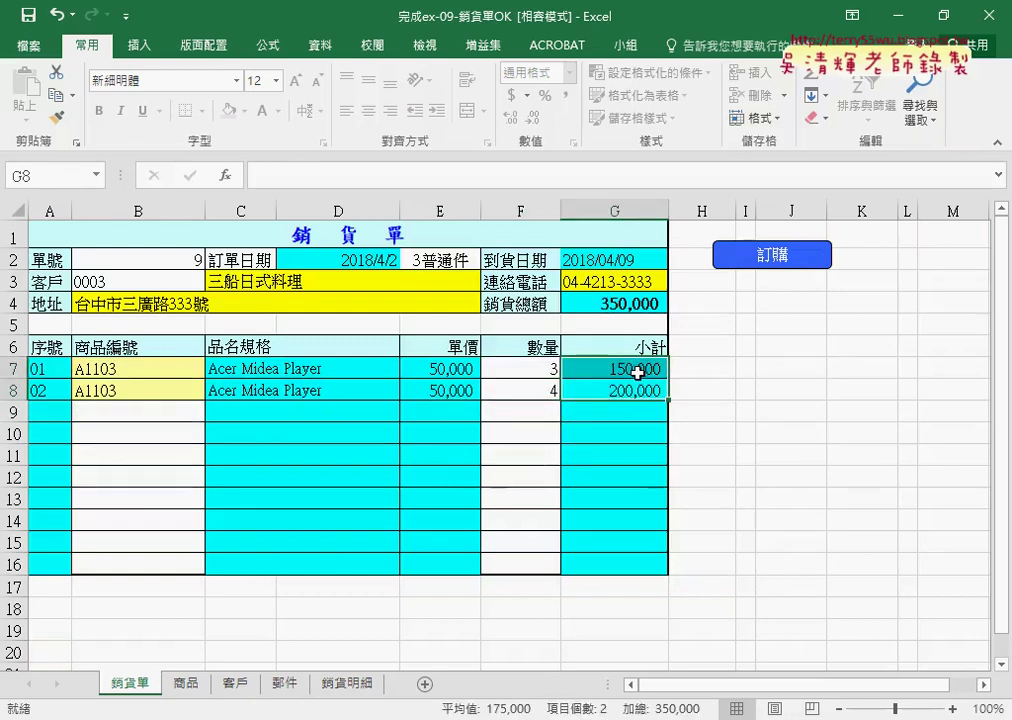
mouse_move(636, 410)
left_mouse_down()
mouse_move(640, 395)
mouse_move(673, 389)
mouse_move(694, 330)
mouse_move(670, 322)
mouse_move(700, 312)
left_mouse_up()
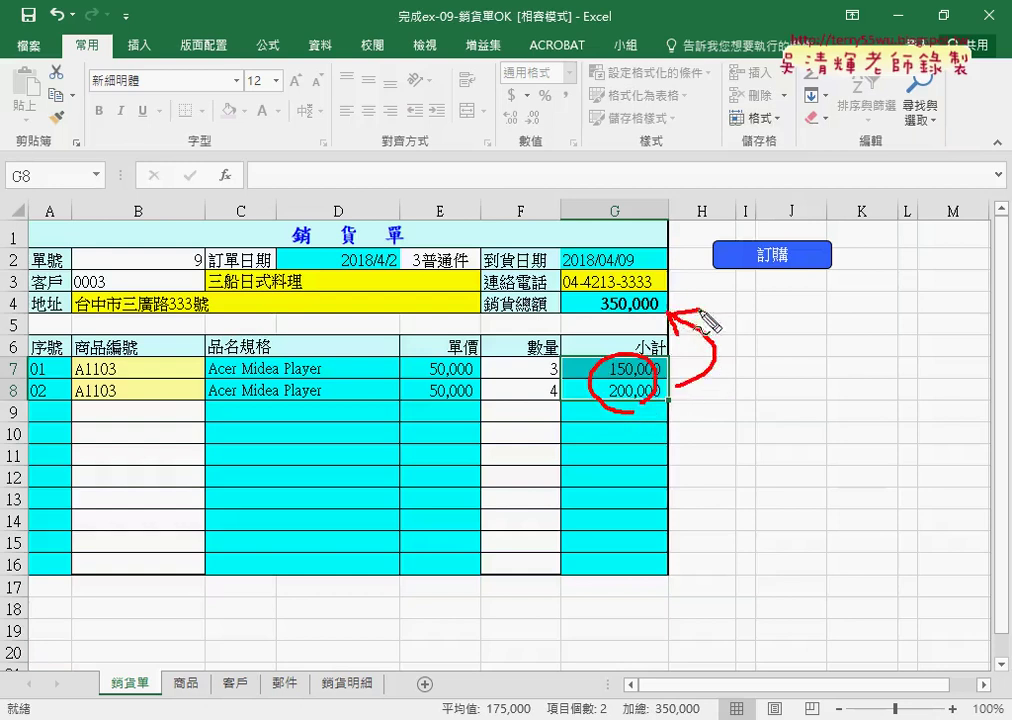
left_click_drag(578, 324, 641, 322)
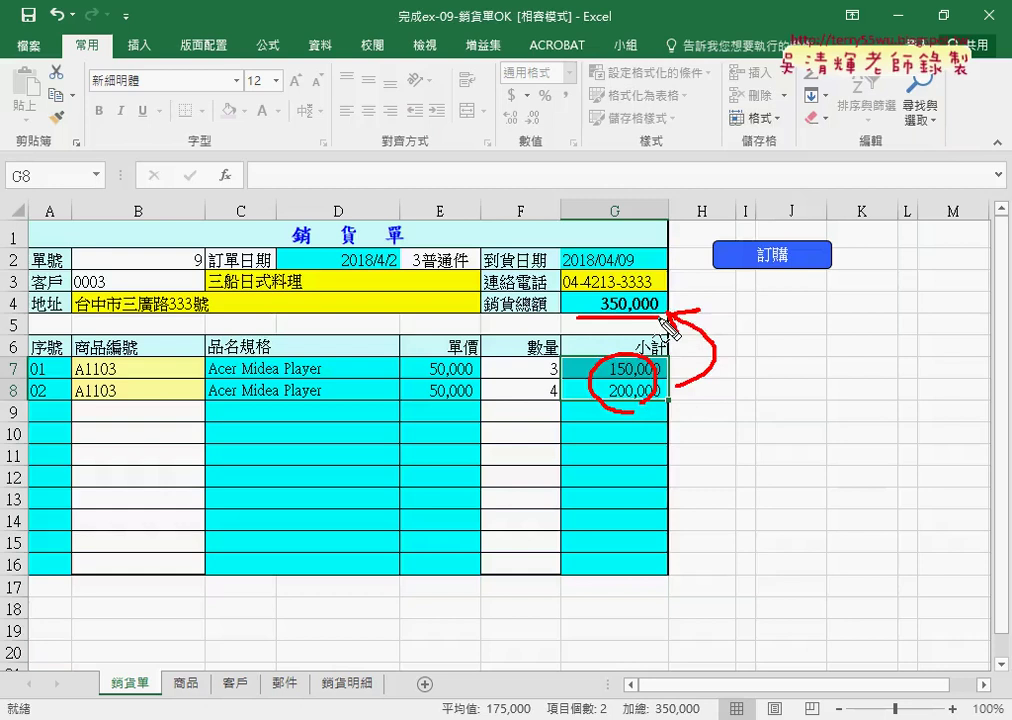
left_click_drag(722, 362, 790, 262)
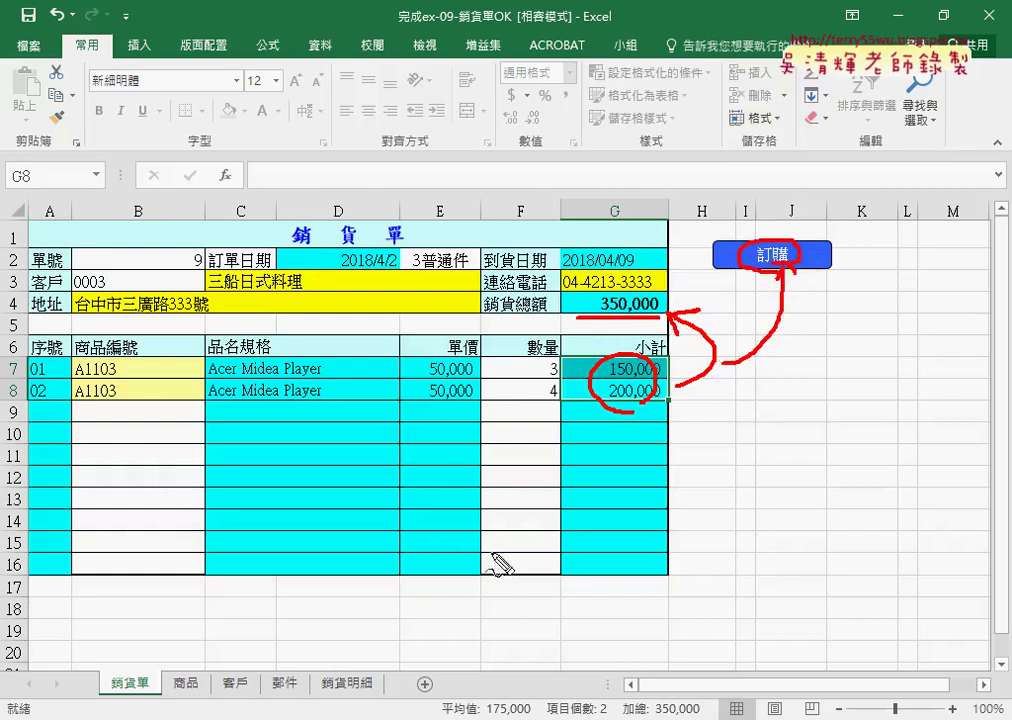
left_click_drag(358, 700, 343, 697)
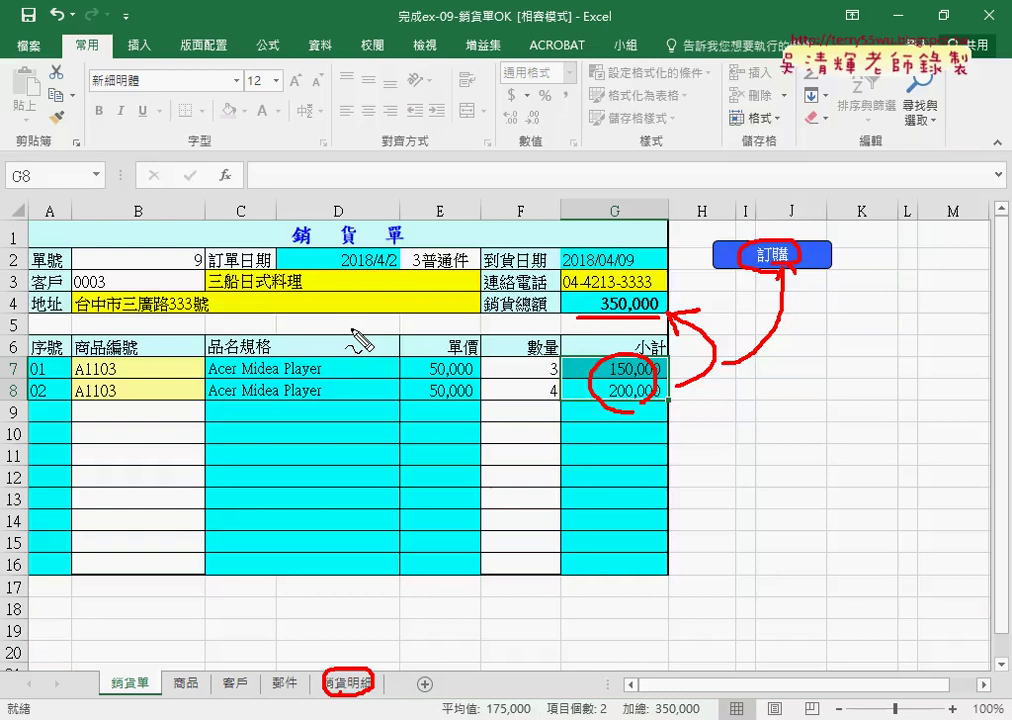
left_click_drag(203, 248, 213, 270)
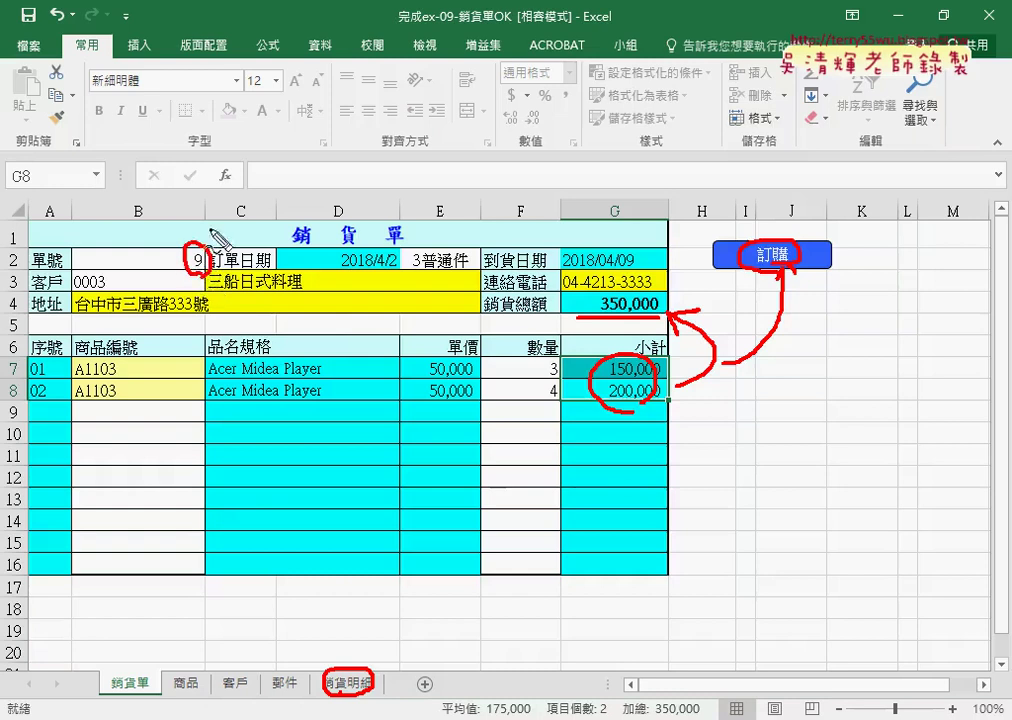
mouse_move(209, 206)
left_mouse_down()
mouse_move(209, 242)
mouse_move(233, 222)
mouse_move(233, 245)
left_mouse_up()
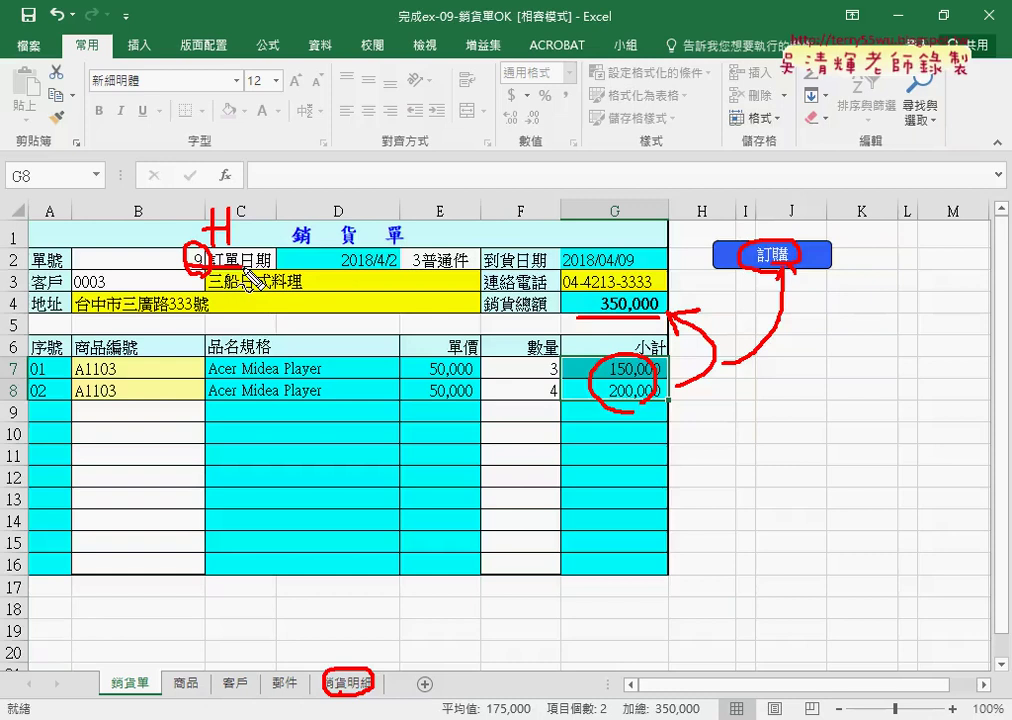
key("Escape")
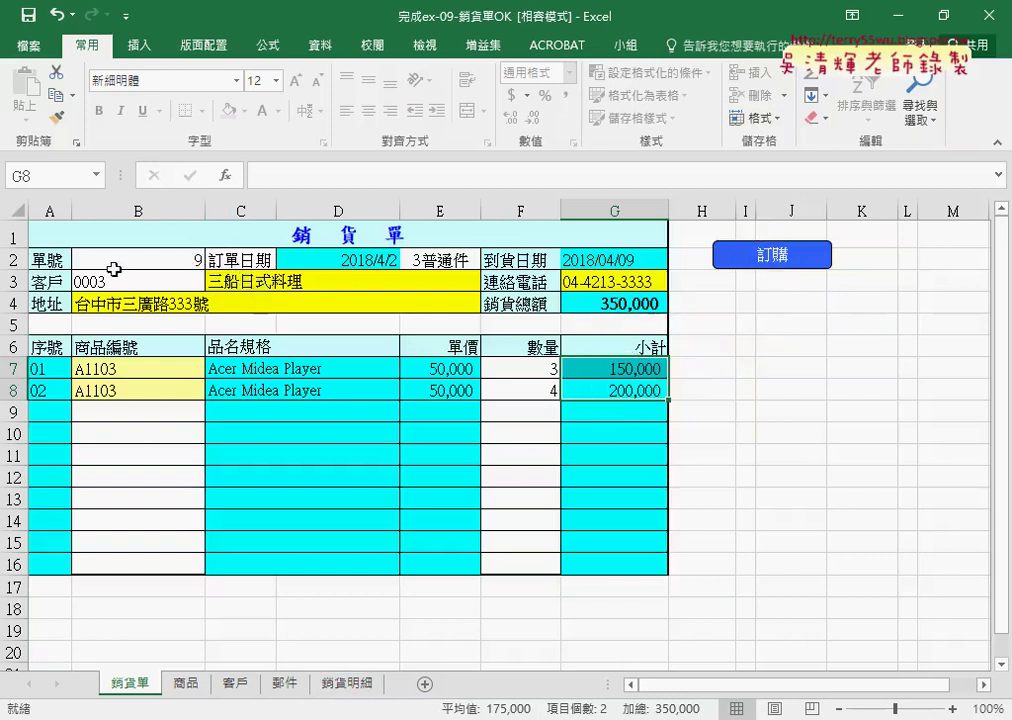
left_click(127, 260)
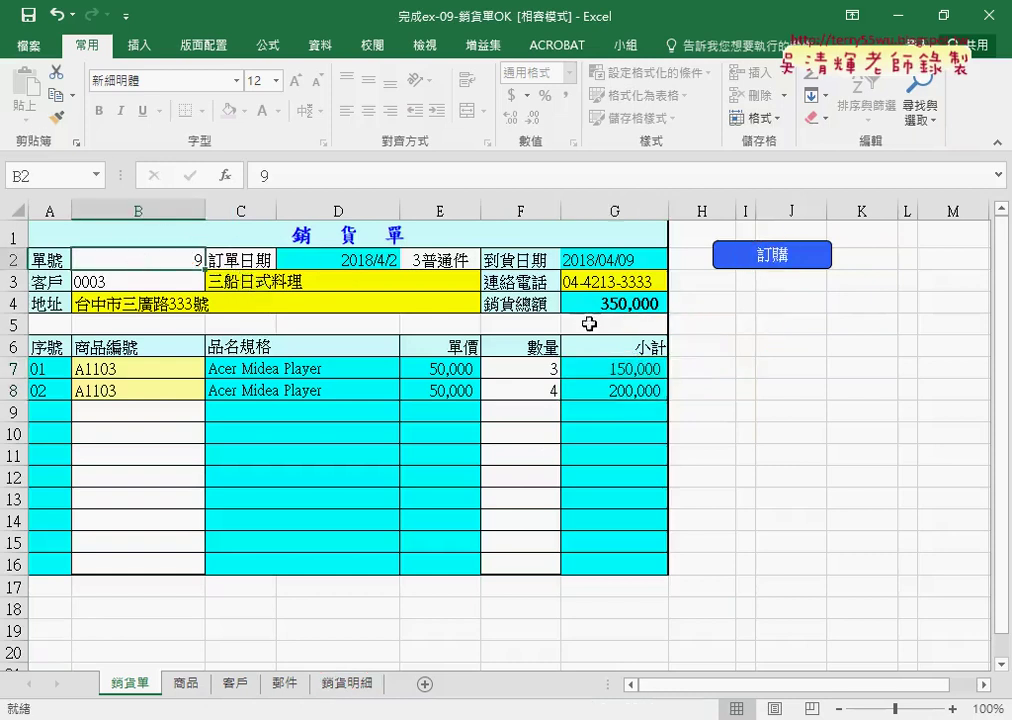
left_click(347, 684)
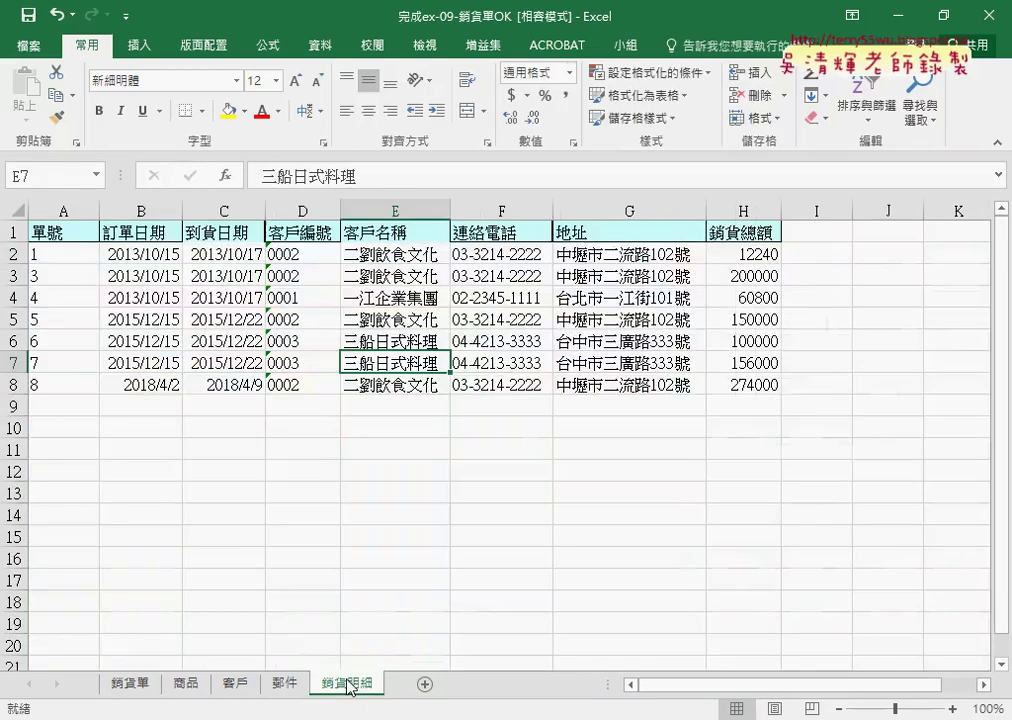
left_click(129, 686)
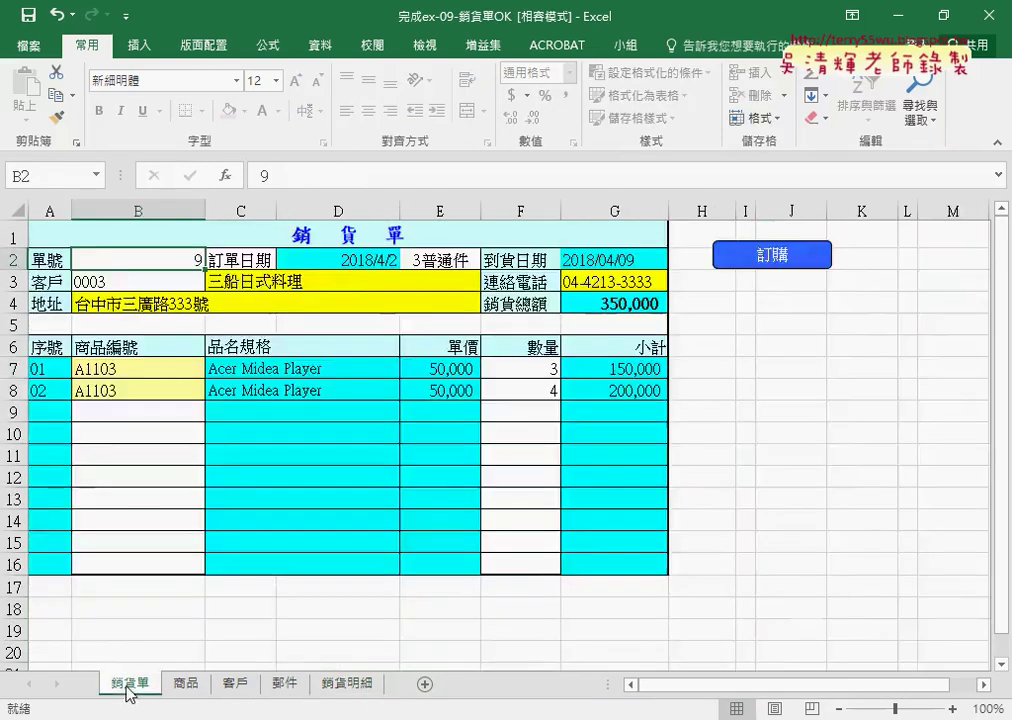
left_click(362, 686)
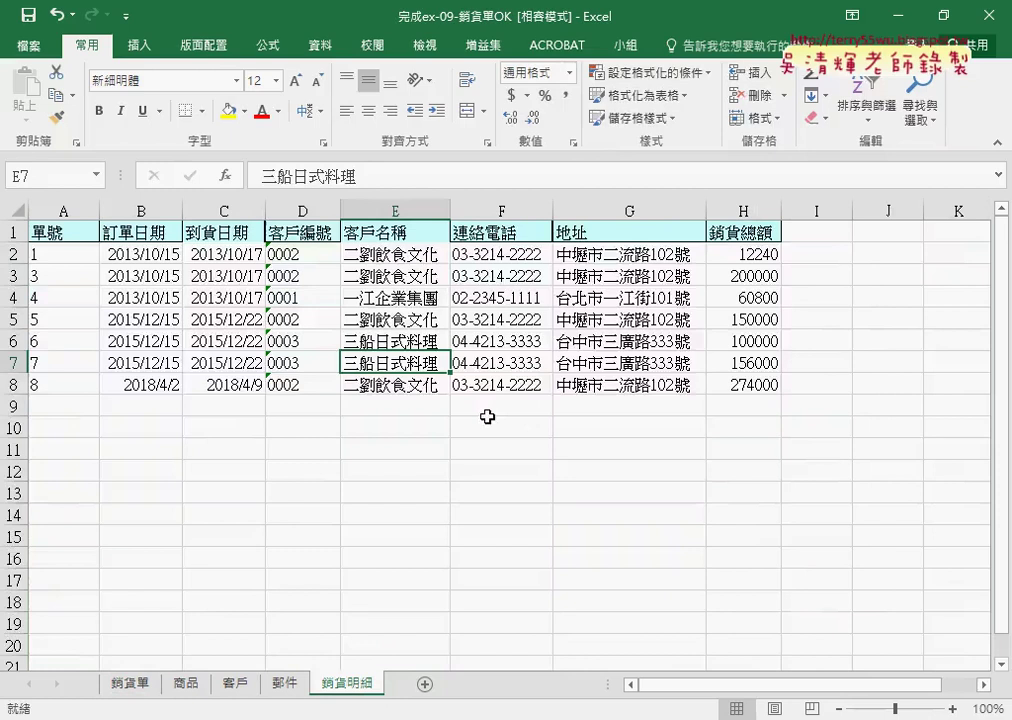
left_click_drag(60, 209, 740, 200)
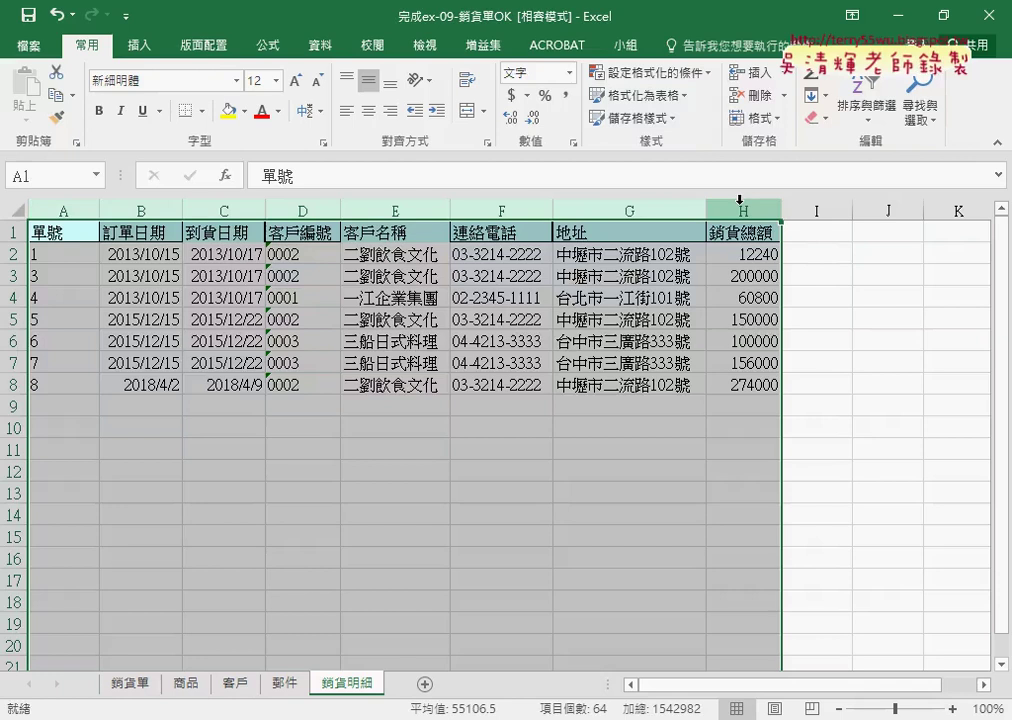
left_click(155, 233)
left_click(220, 232)
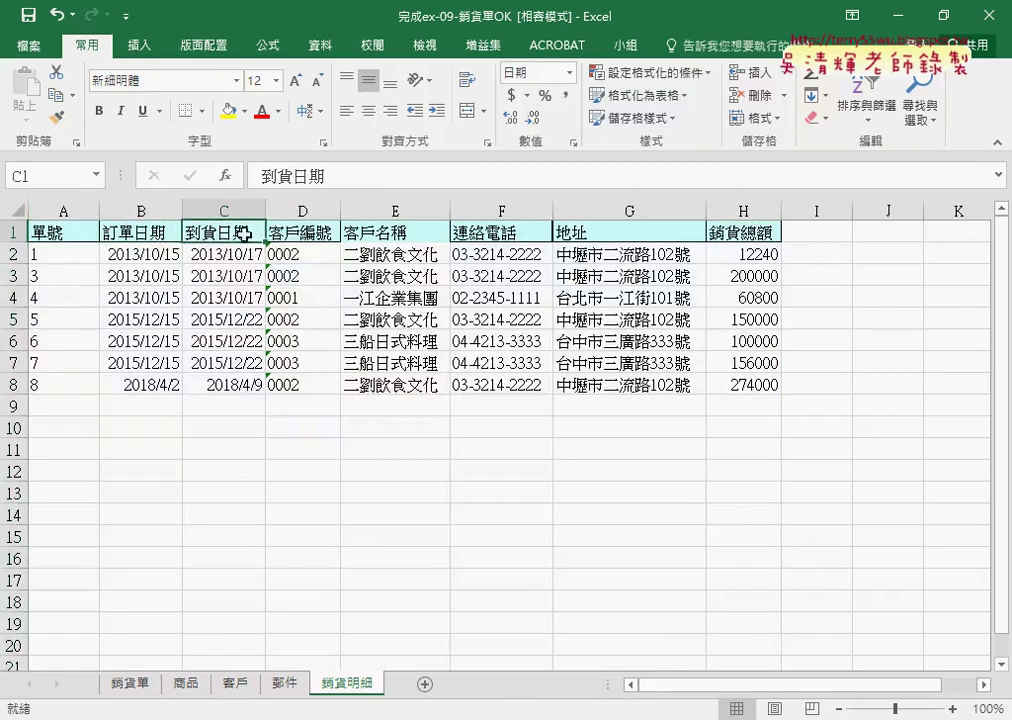
left_click(770, 230)
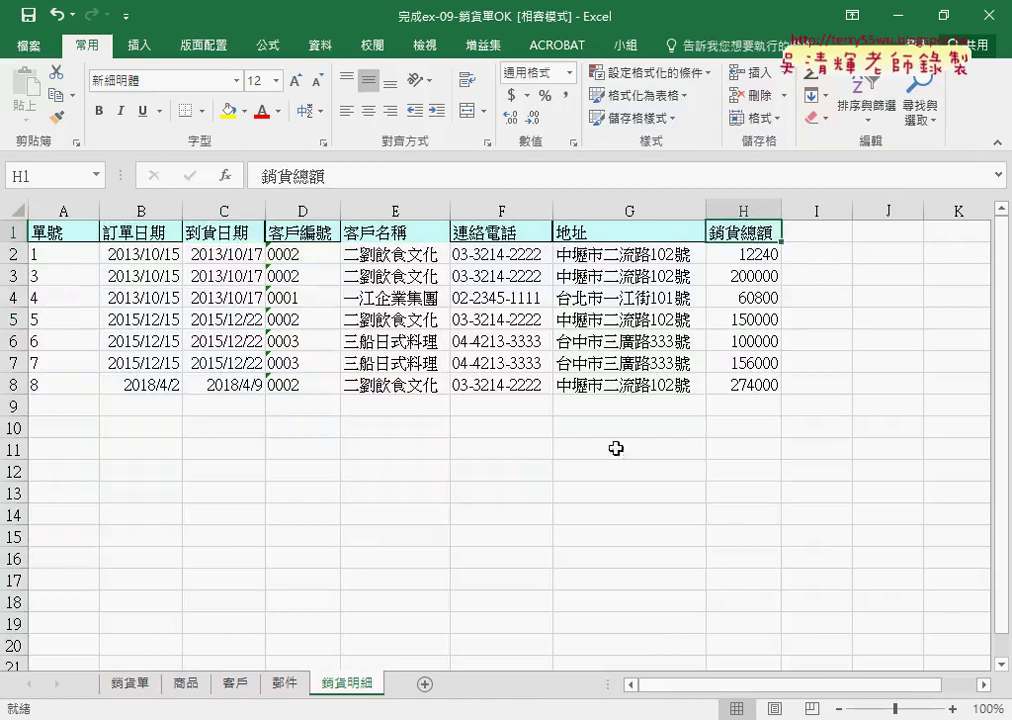
left_click_drag(55, 405, 773, 409)
left_click(130, 683)
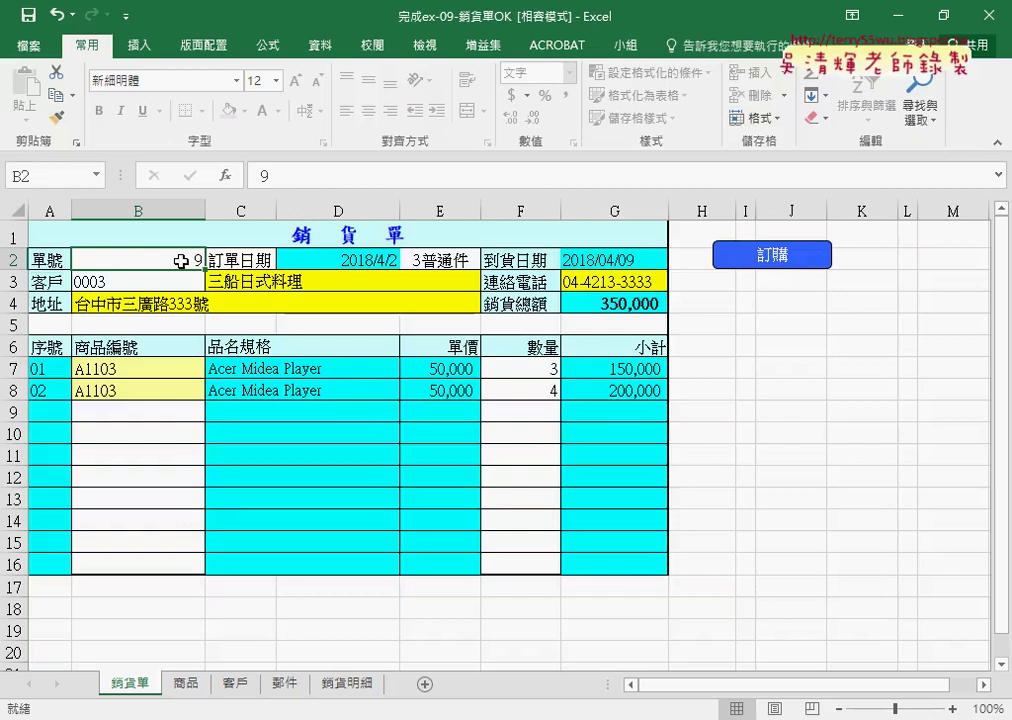
- Run the 訂購 macro, then confirm order number 10 and empty B3 and B7:B16
left_click(785, 255)
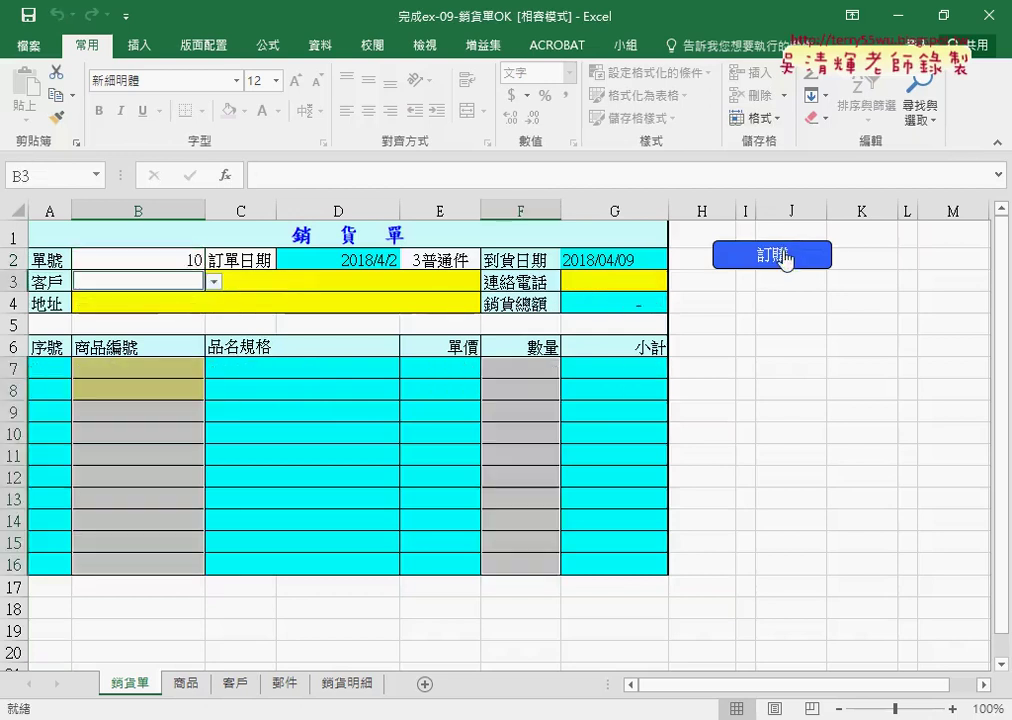
left_click(180, 262)
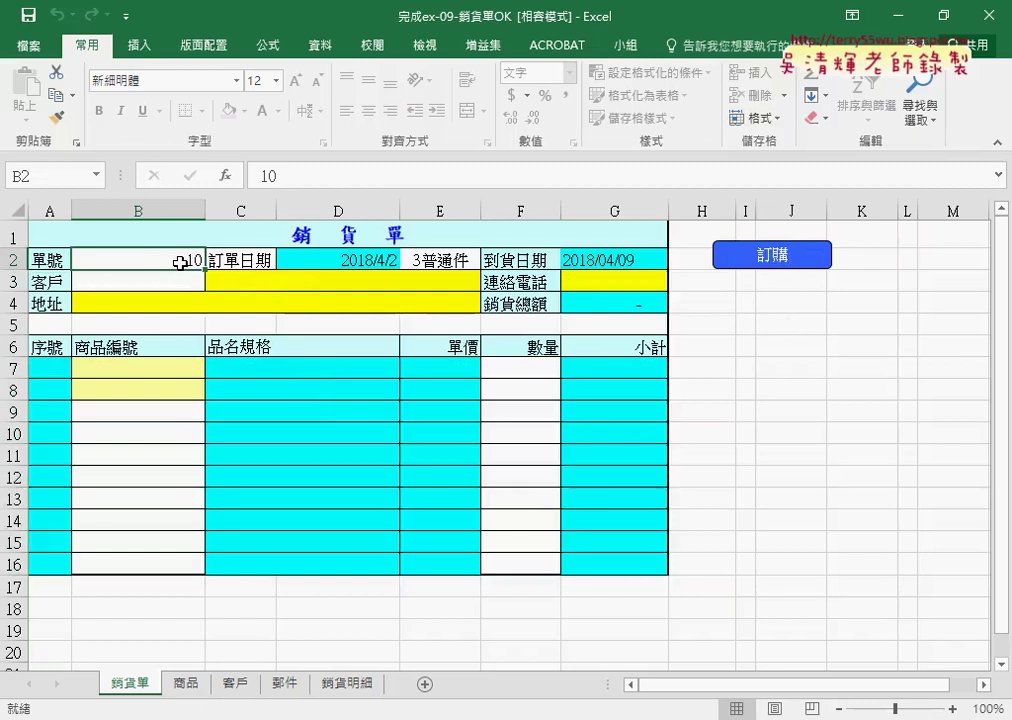
left_click(193, 281)
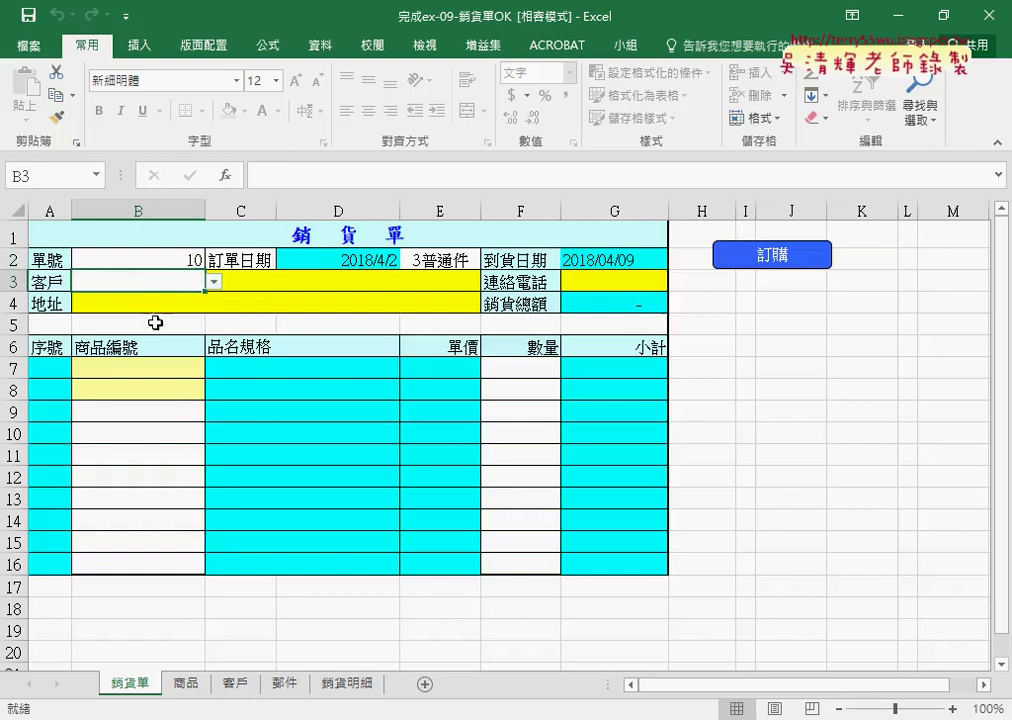
left_click_drag(150, 368, 156, 560)
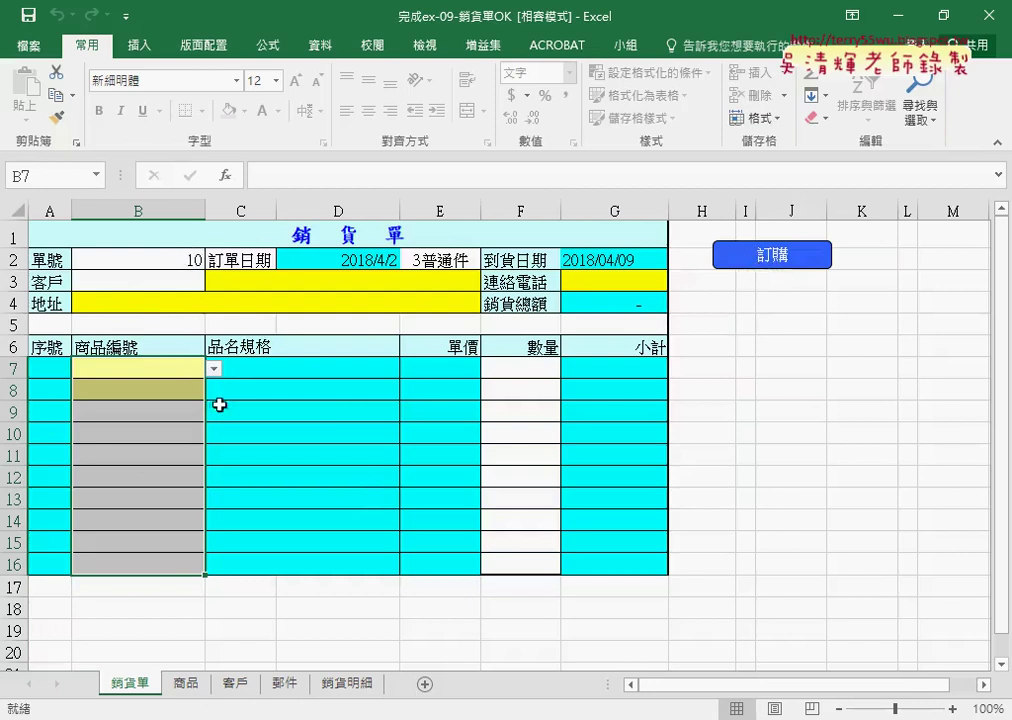
left_click(341, 685)
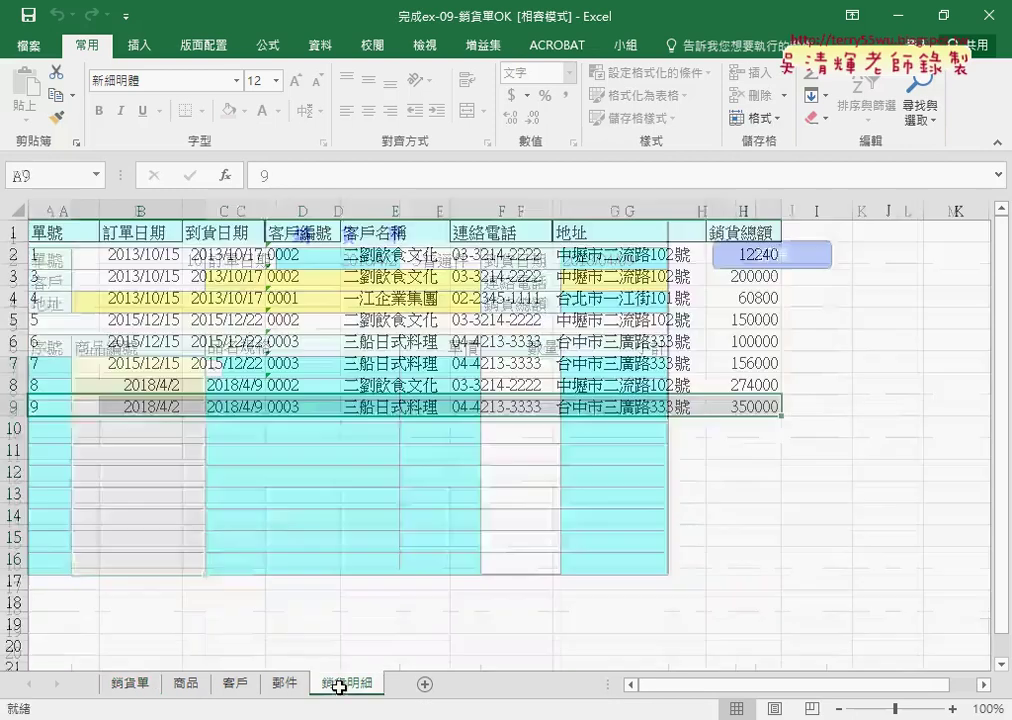
left_click_drag(72, 406, 753, 406)
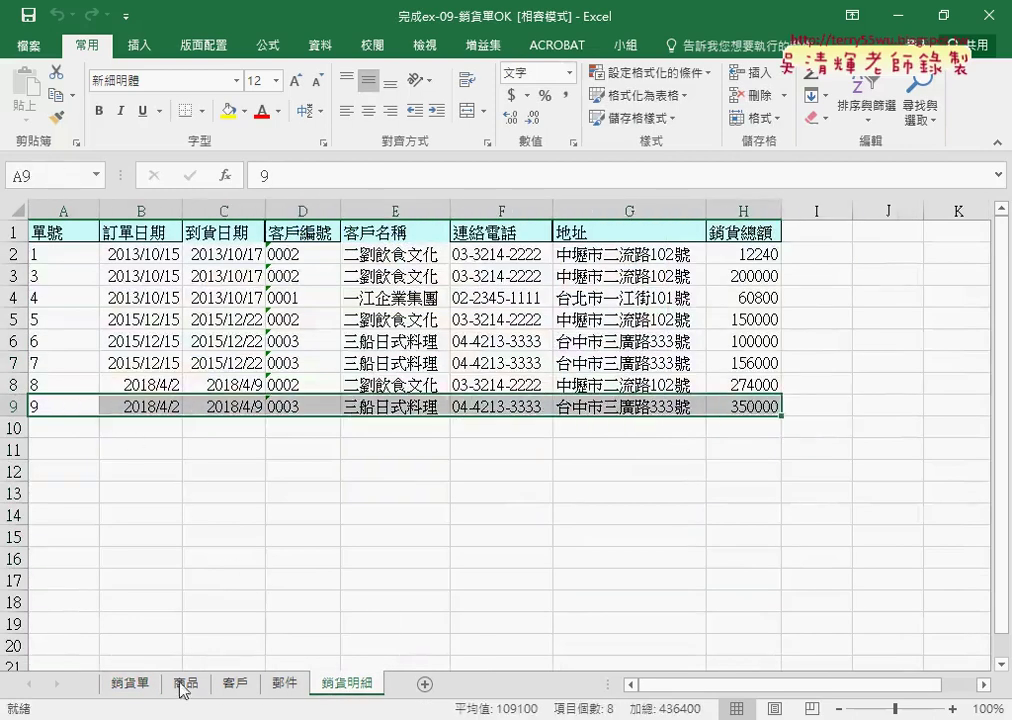
left_click(130, 684)
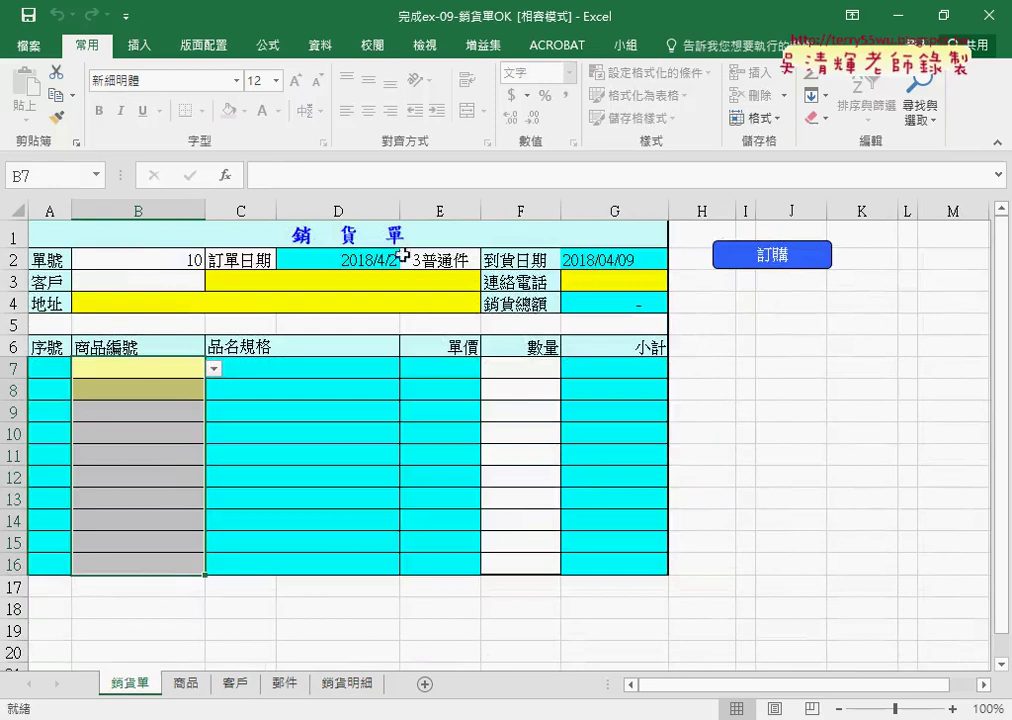
left_click(172, 263)
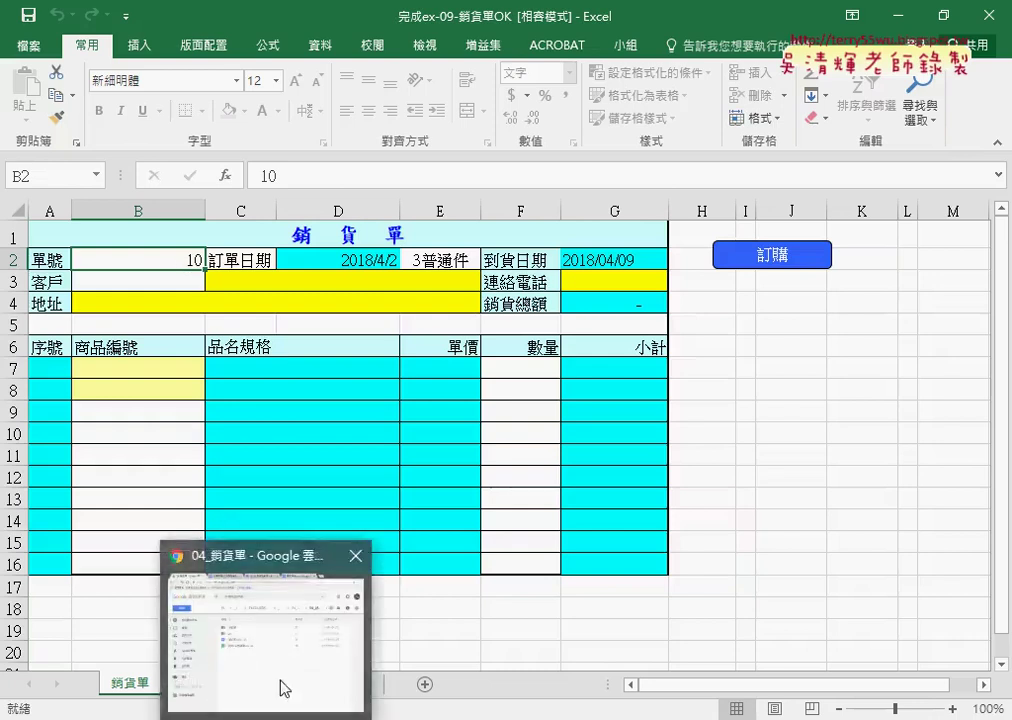
- Return to the Drive 04_銷貨單 folder and open 程式碼.docx
left_click(278, 687)
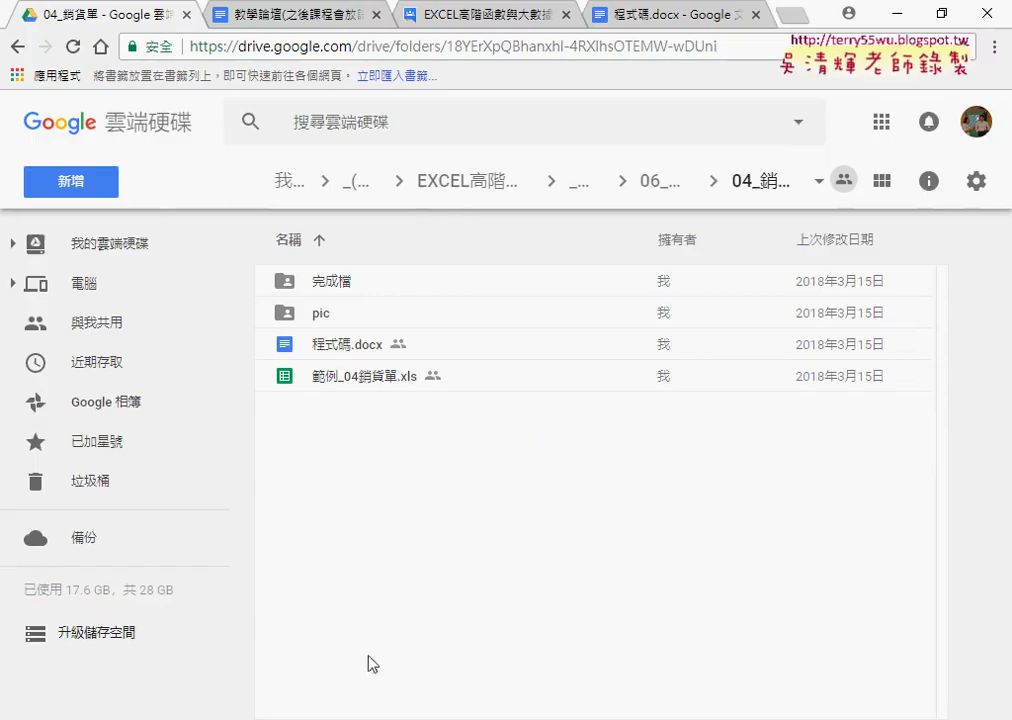
left_click(402, 660)
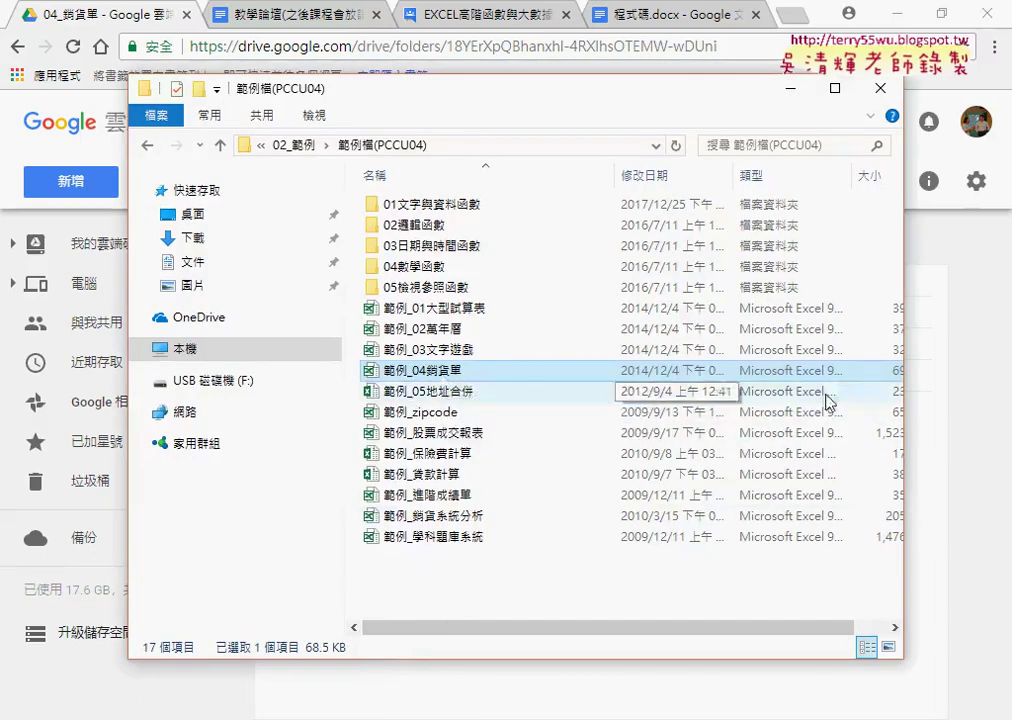
left_click(978, 402)
left_click(347, 352)
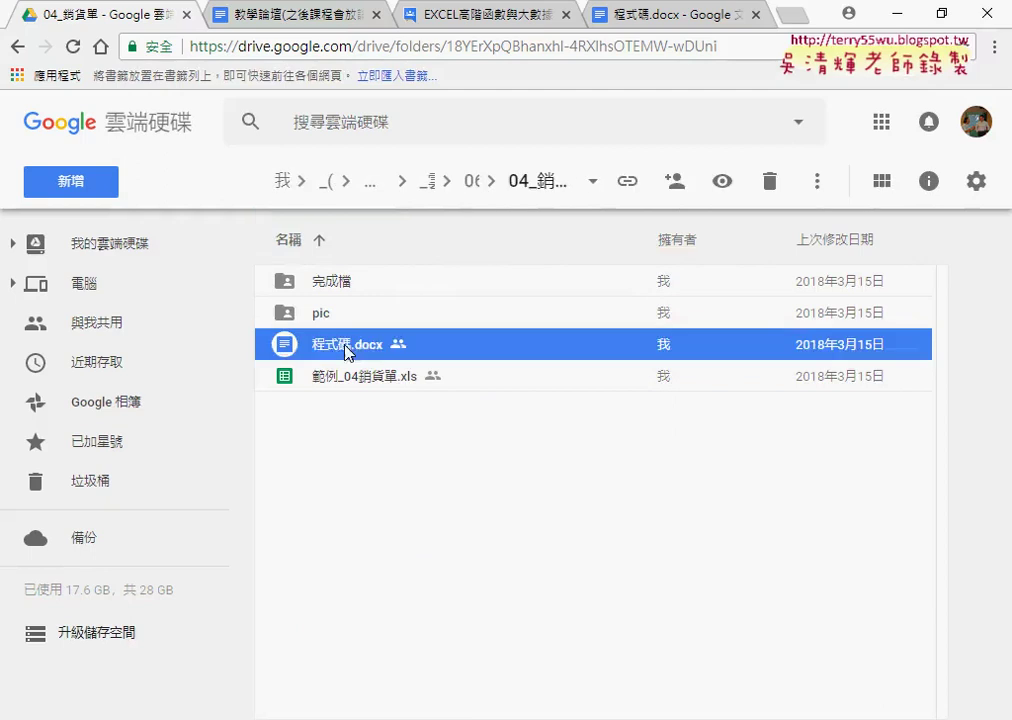
left_click(351, 389)
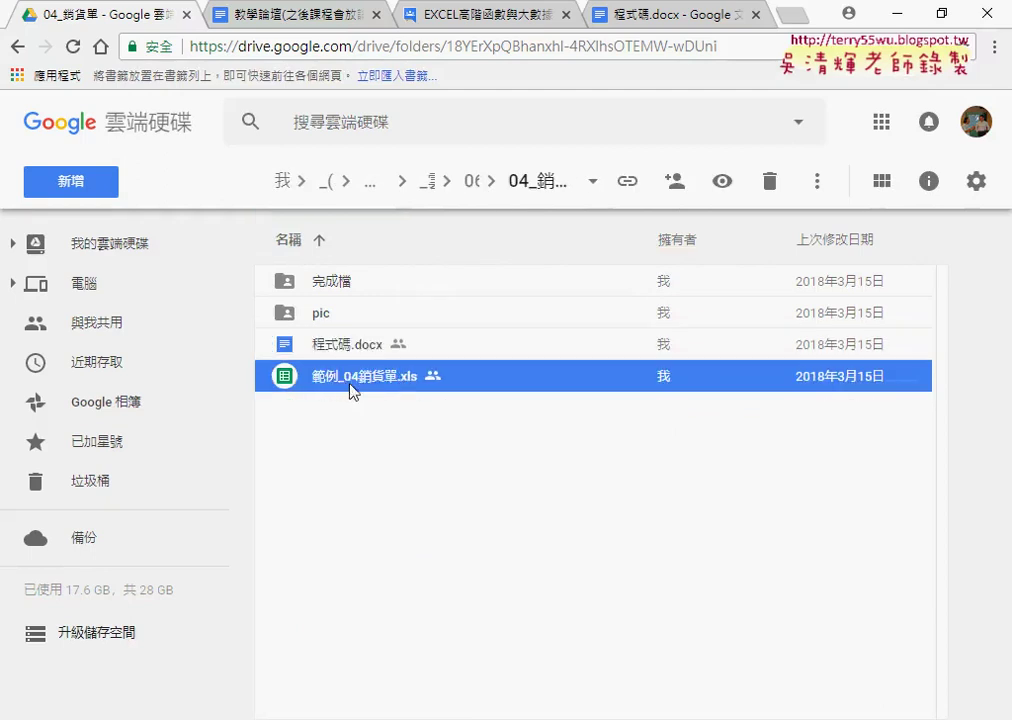
left_click(344, 343)
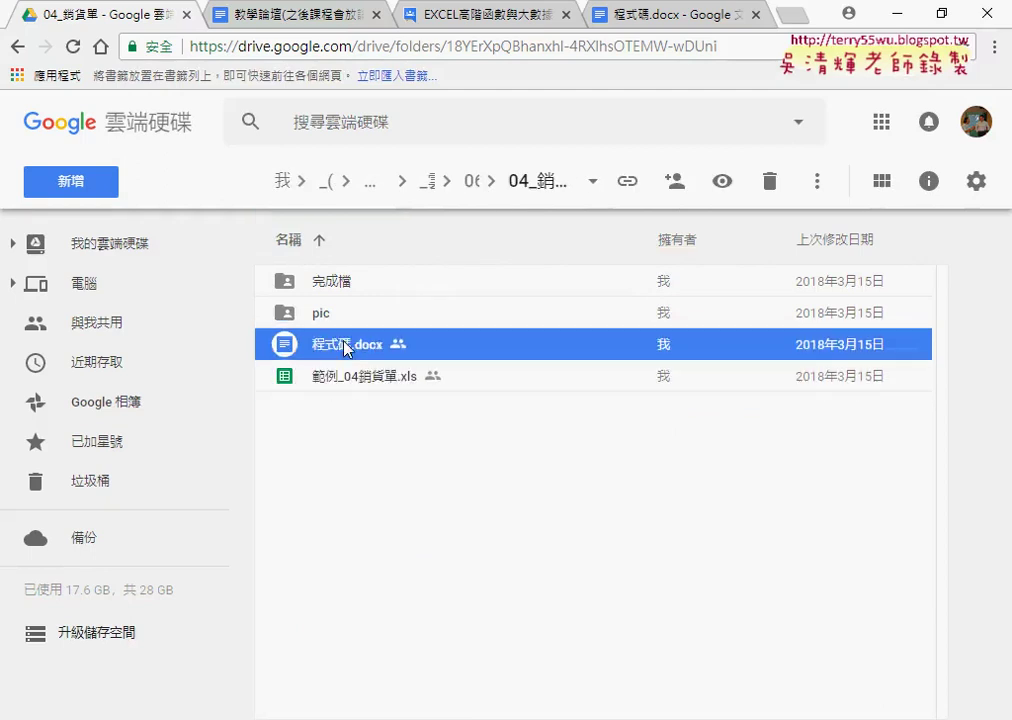
double_click(345, 345)
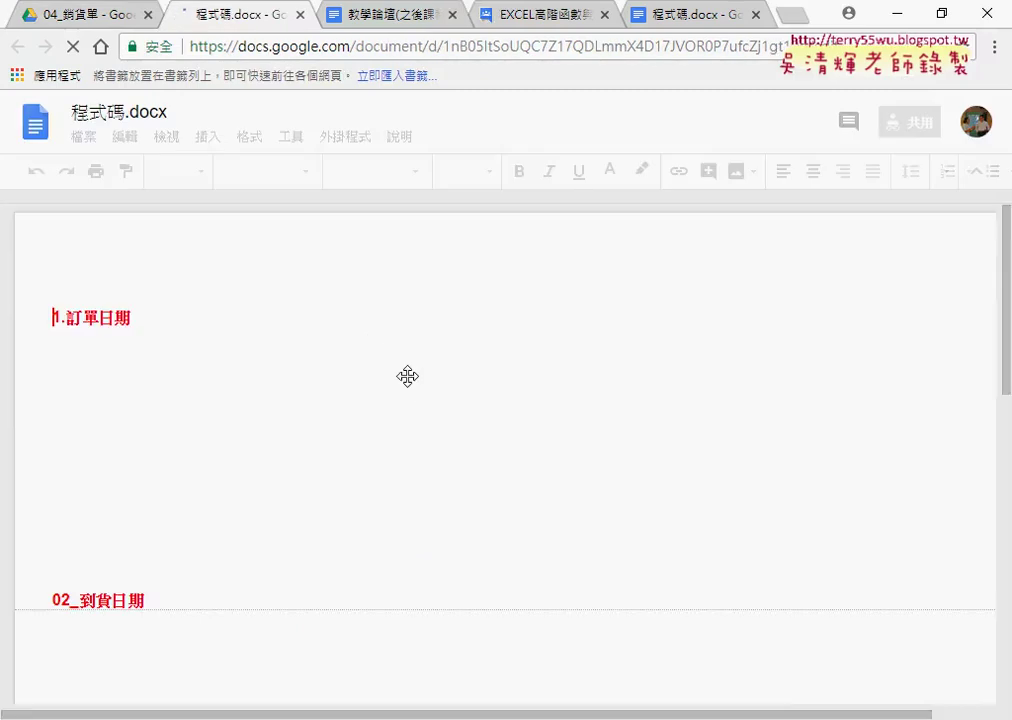
- Scroll 程式碼.docx down to the 02_到貨日期 VLOOKUP formula section
scroll(407, 376, "down", 1)
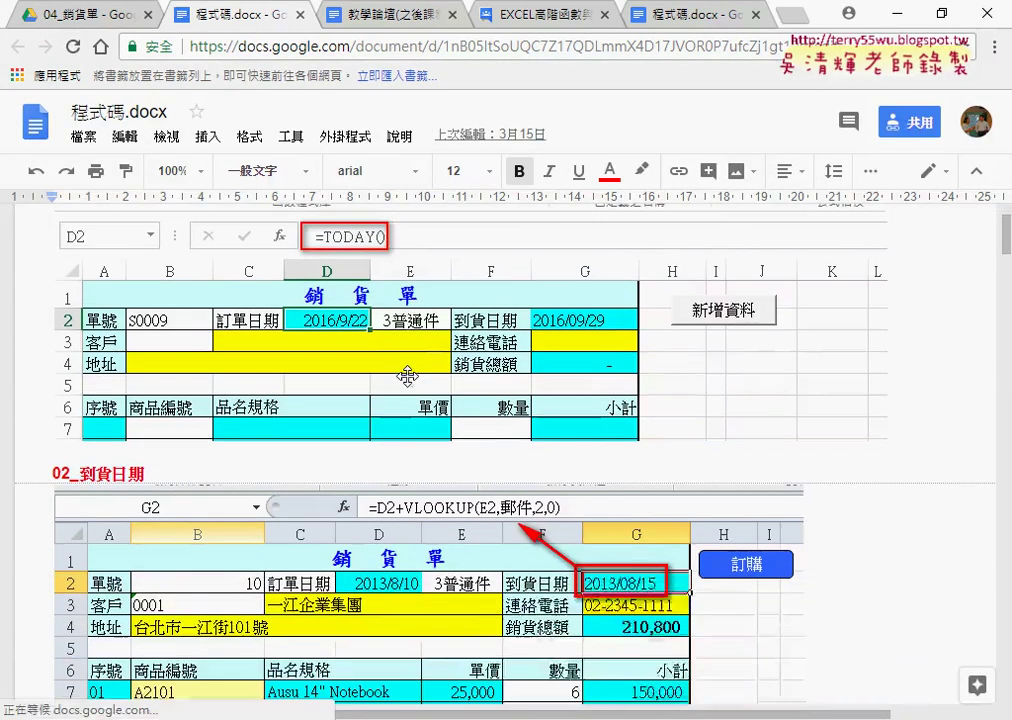
scroll(407, 376, "down", 1)
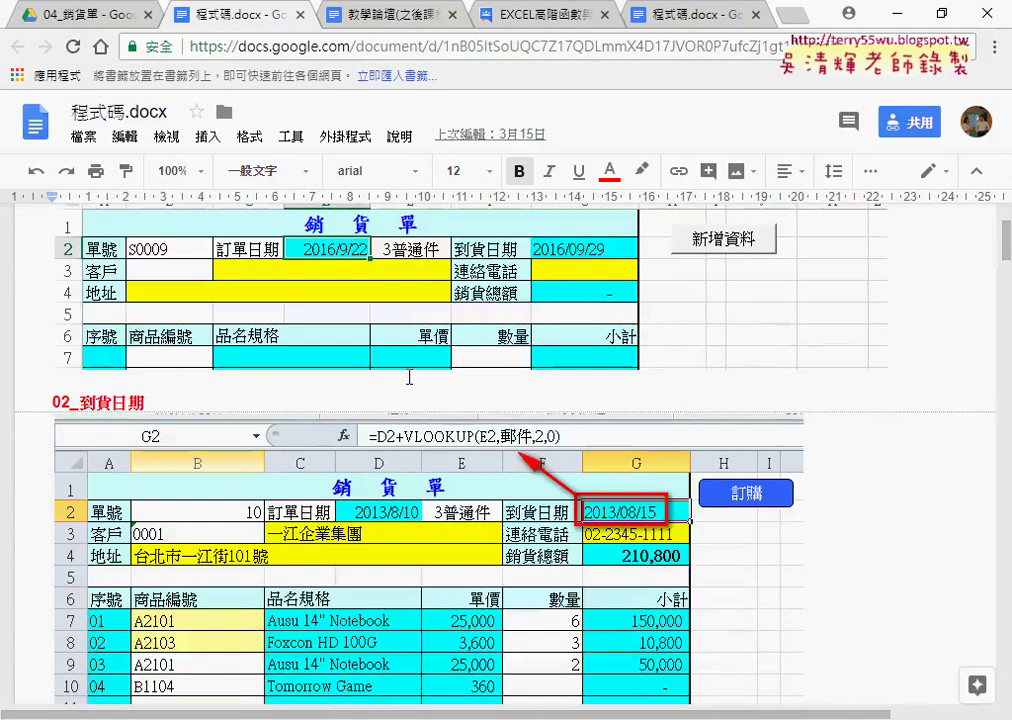